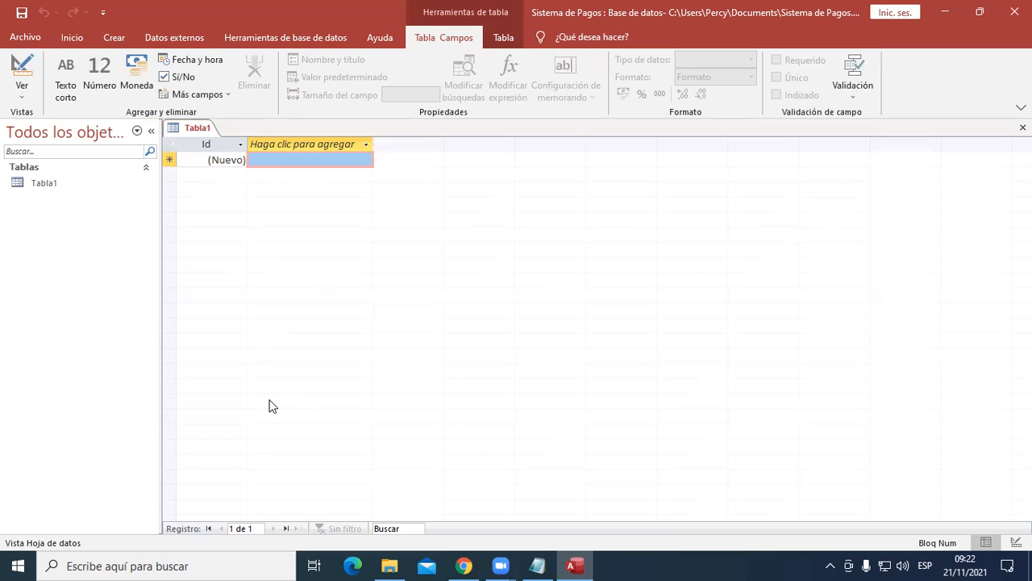
Switch to the Notepad notes and add the dash-underlined heading "Podemos diseñar la tabla de dos formas" below the field list.
{"action": "left_click", "coordinate": [534, 564]}
{"action": "scroll", "coordinate": [309, 412], "scroll_direction": "down", "scroll_amount": 4}
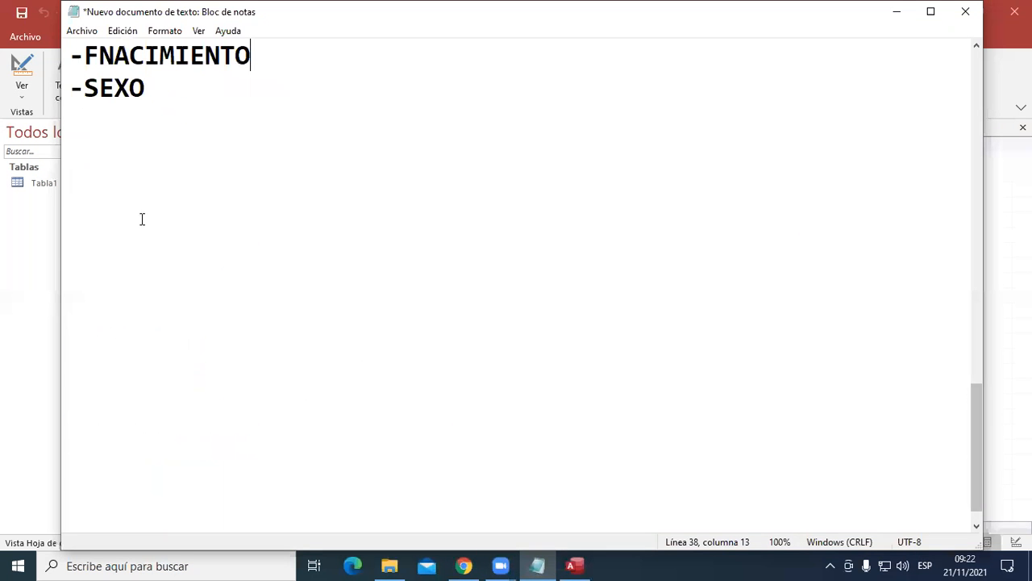
{"action": "left_click", "coordinate": [117, 174]}
{"action": "type", "text": "Podemos "}
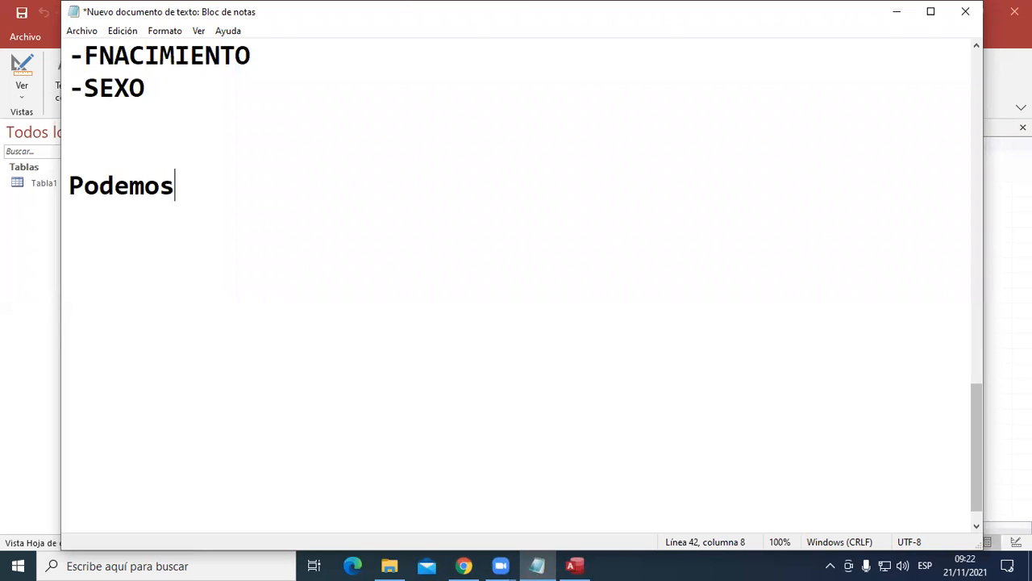
{"action": "type", "text": "diseñar"}
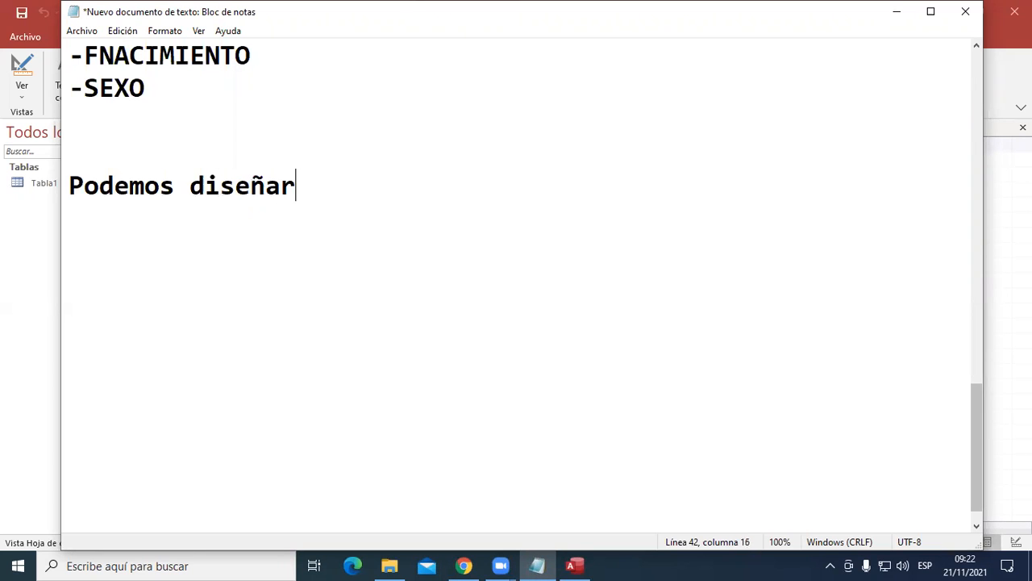
{"action": "type", "text": " la ta"}
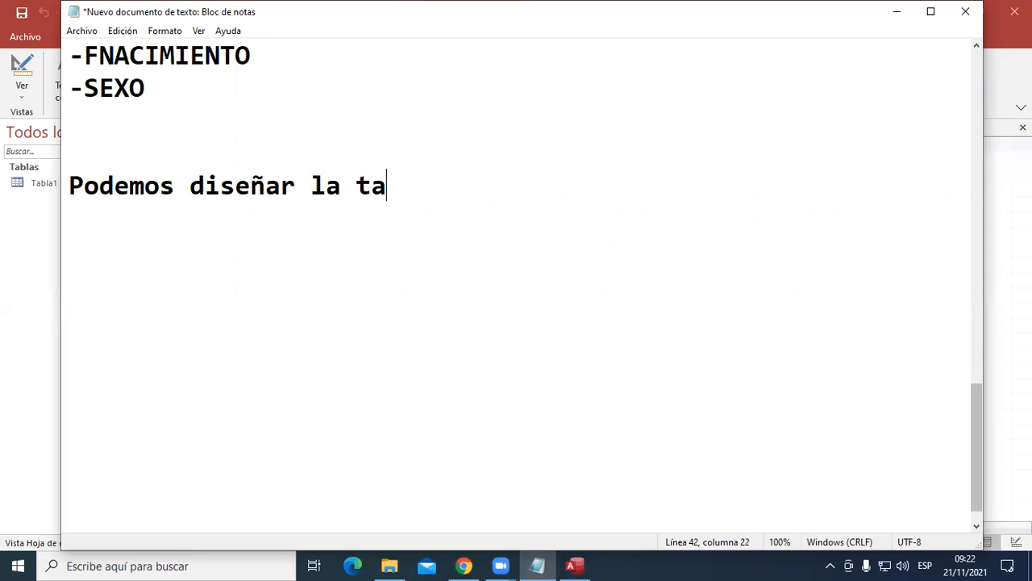
{"action": "type", "text": "bla de dos "}
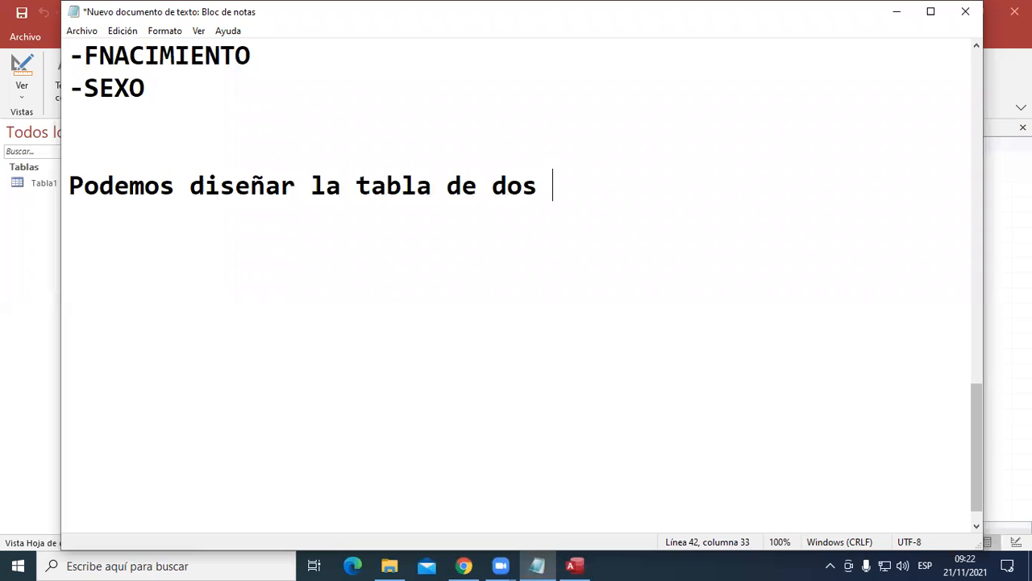
{"action": "type", "text": "formas"}
{"action": "key", "text": "Return"}
{"action": "type", "text": "-"}
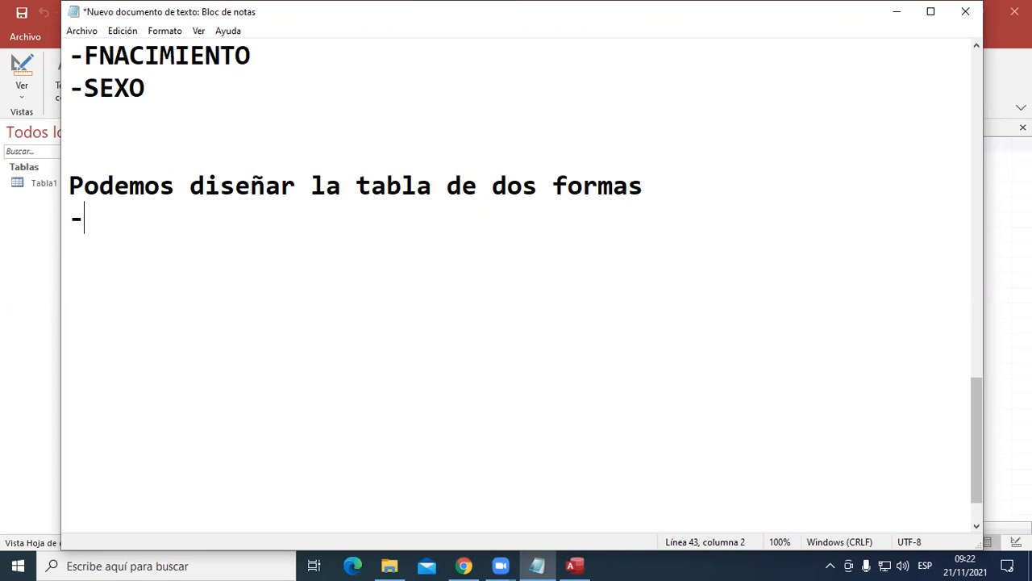
{"action": "type", "text": "-------------------------------------"}
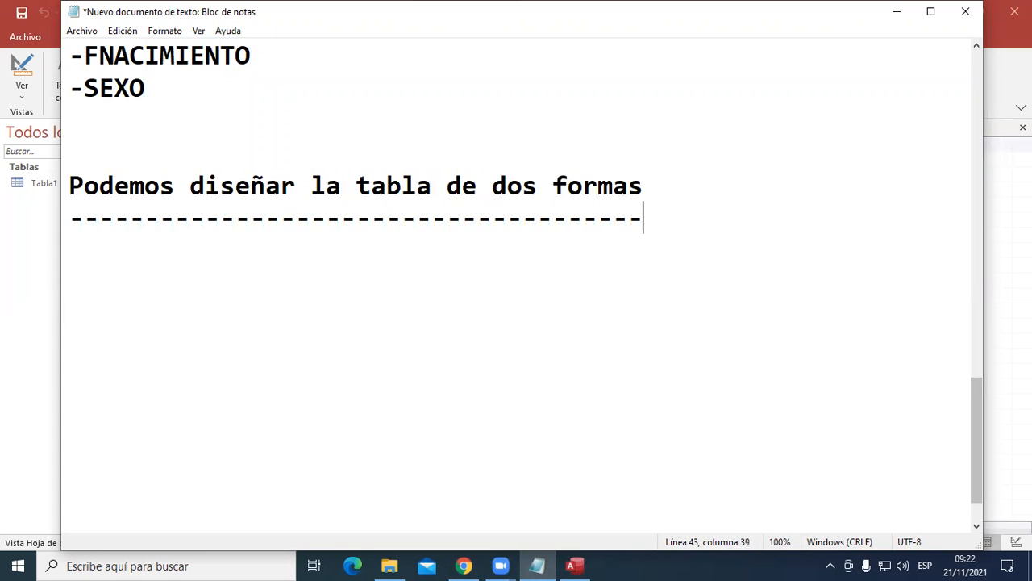
List "-Vista de hoja de datos" and "-Vista de diseño(Avanzada)" on separate lines under the heading.
{"action": "key", "text": "Return"}
{"action": "type", "text": "-Vista "}
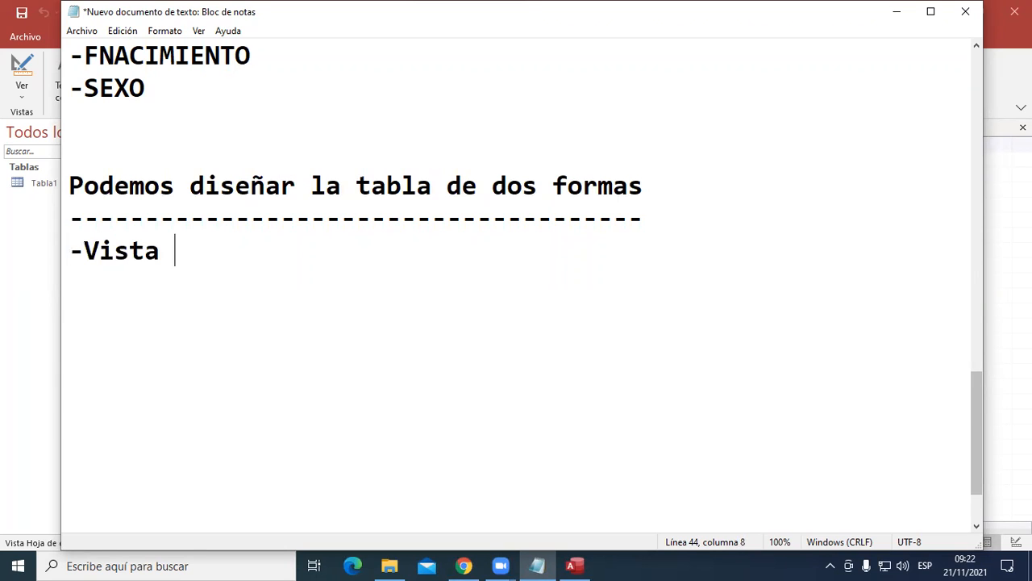
{"action": "type", "text": "de ho"}
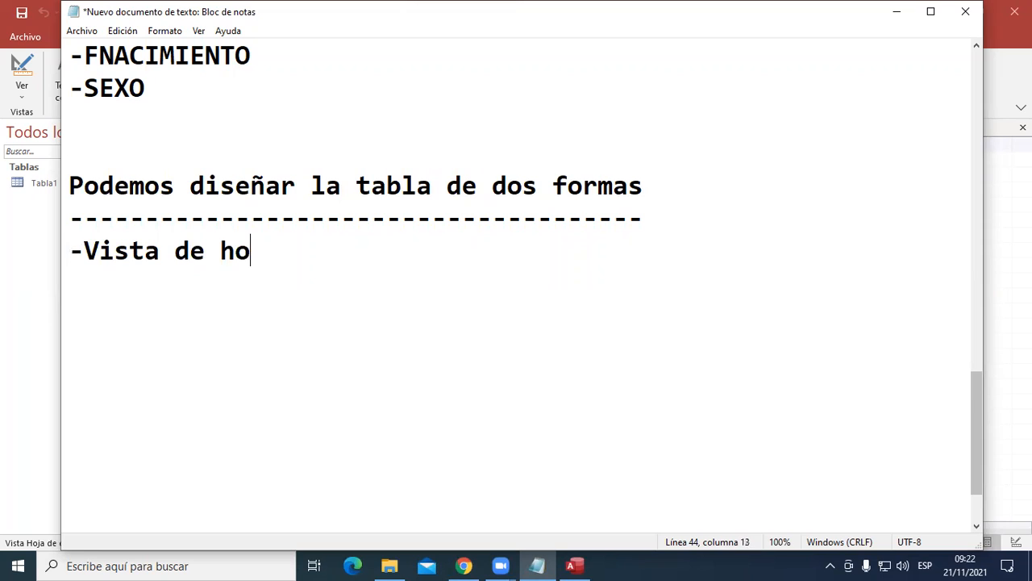
{"action": "type", "text": "ja de datos"}
{"action": "key", "text": "Return"}
{"action": "type", "text": "-V"}
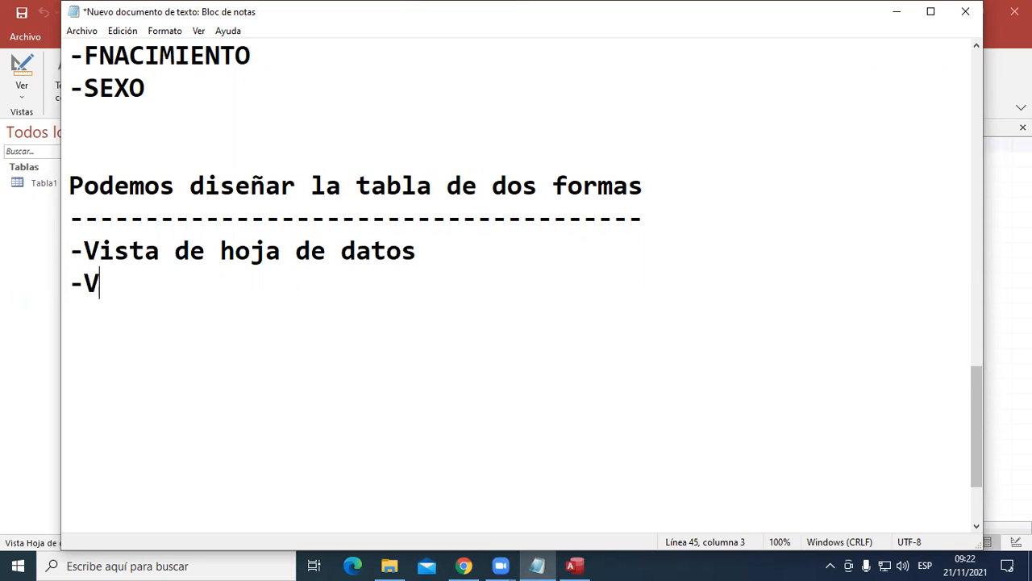
{"action": "type", "text": "ista de diseño"}
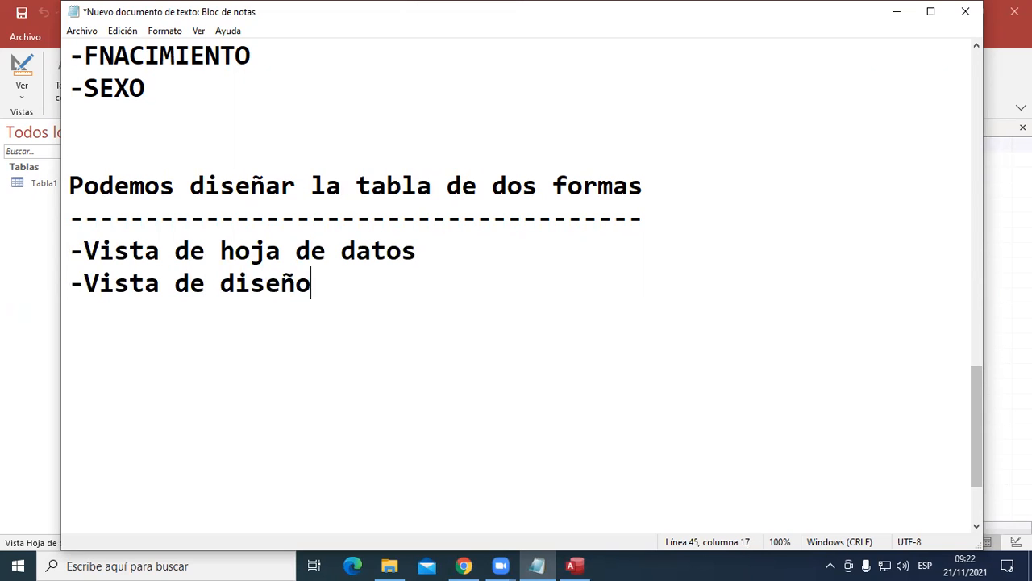
{"action": "type", "text": "(Avanzada)"}
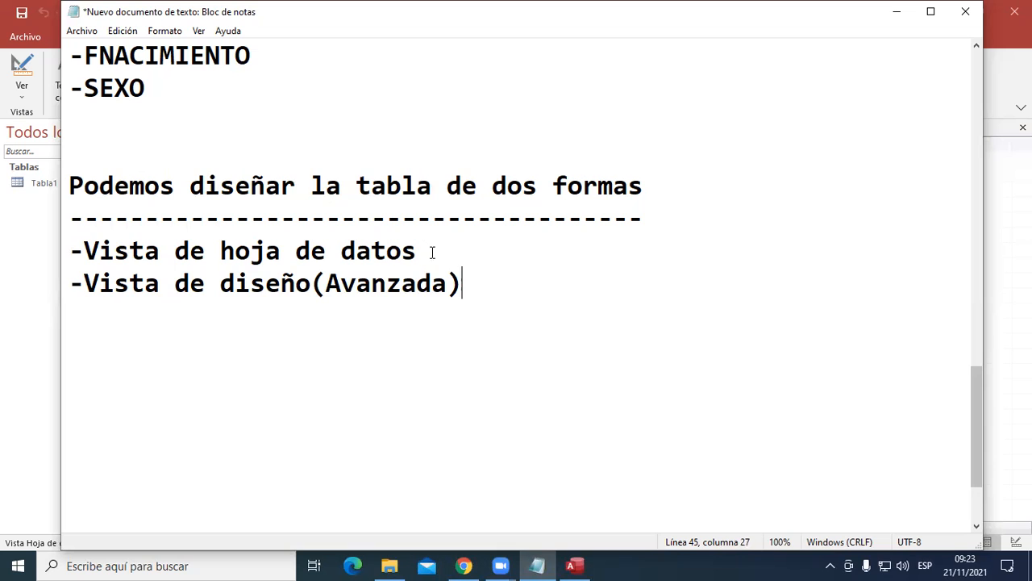
{"action": "left_click_drag", "start_coordinate": [430, 249], "coordinate": [60, 263]}
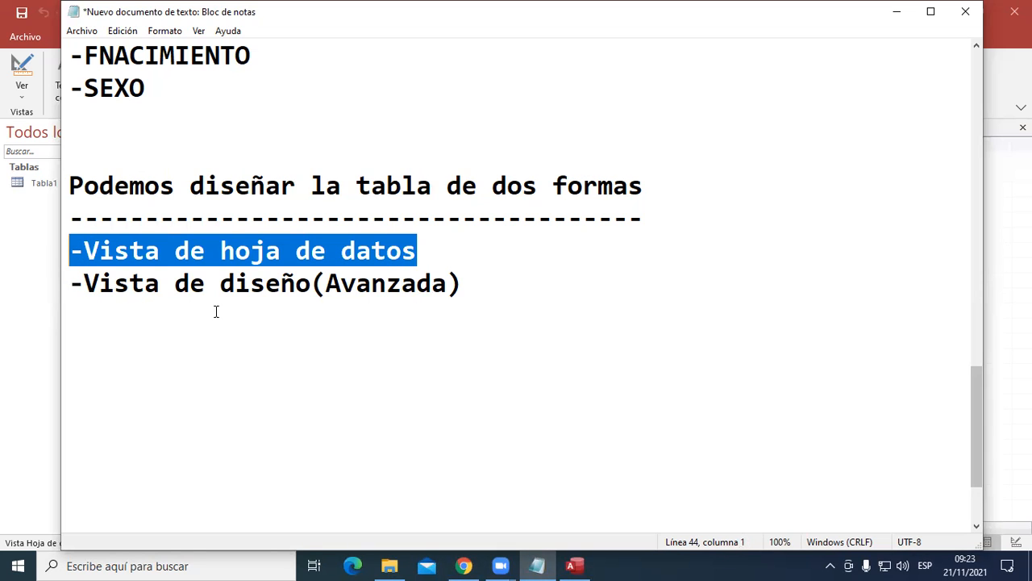
{"action": "left_click_drag", "start_coordinate": [445, 257], "coordinate": [28, 250]}
{"action": "left_click", "coordinate": [452, 256]}
{"action": "left_click_drag", "start_coordinate": [500, 285], "coordinate": [53, 305]}
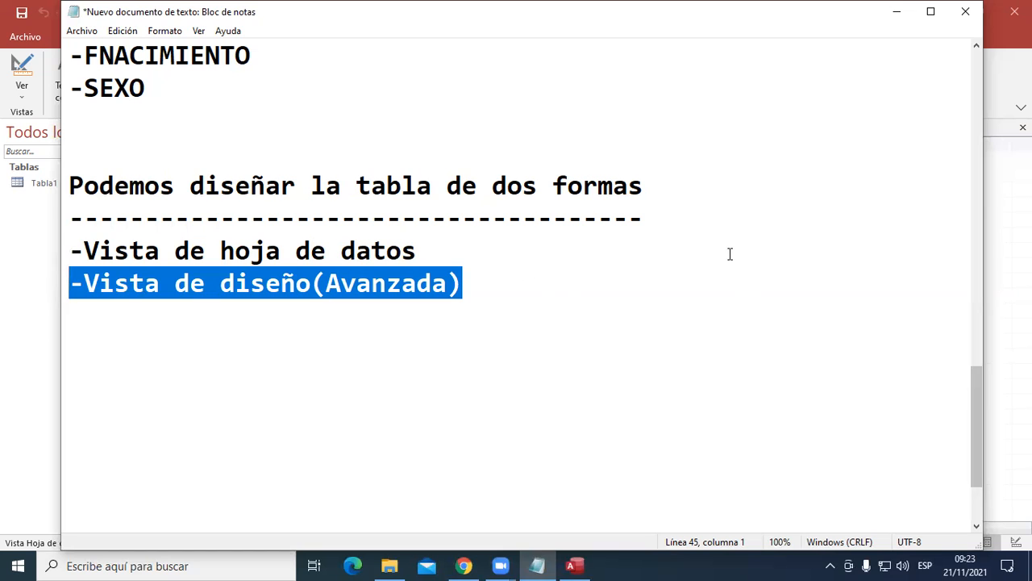
{"action": "left_click_drag", "start_coordinate": [435, 262], "coordinate": [68, 251]}
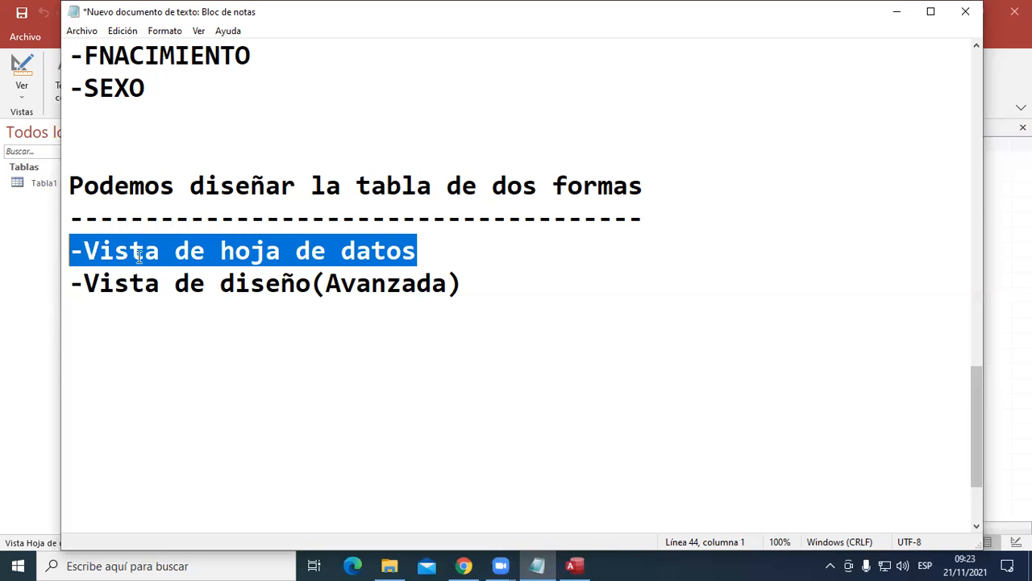
Switch to Access and look at the views available for Tabla1.
{"action": "left_click", "coordinate": [897, 18]}
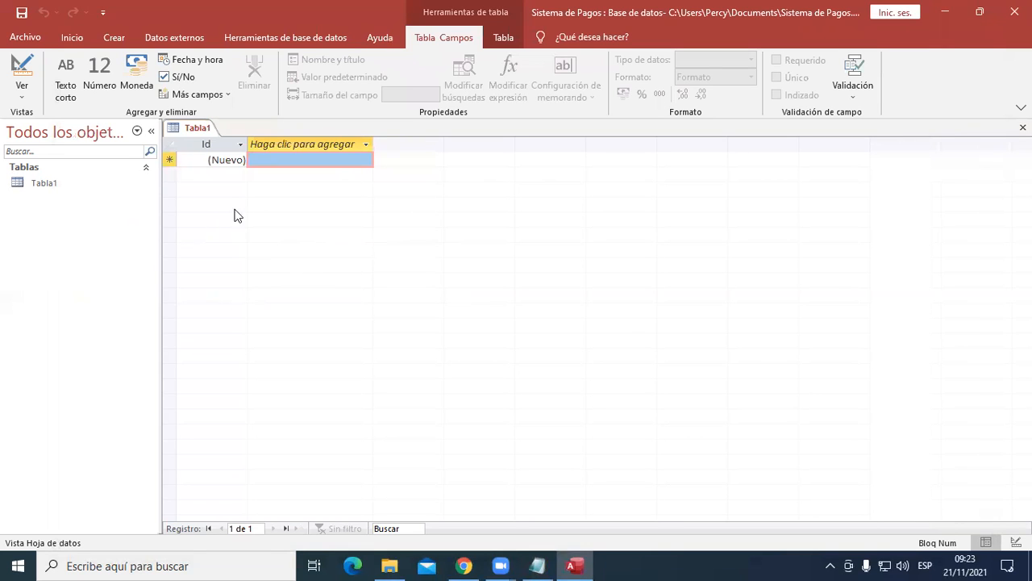
{"action": "left_click", "coordinate": [22, 95]}
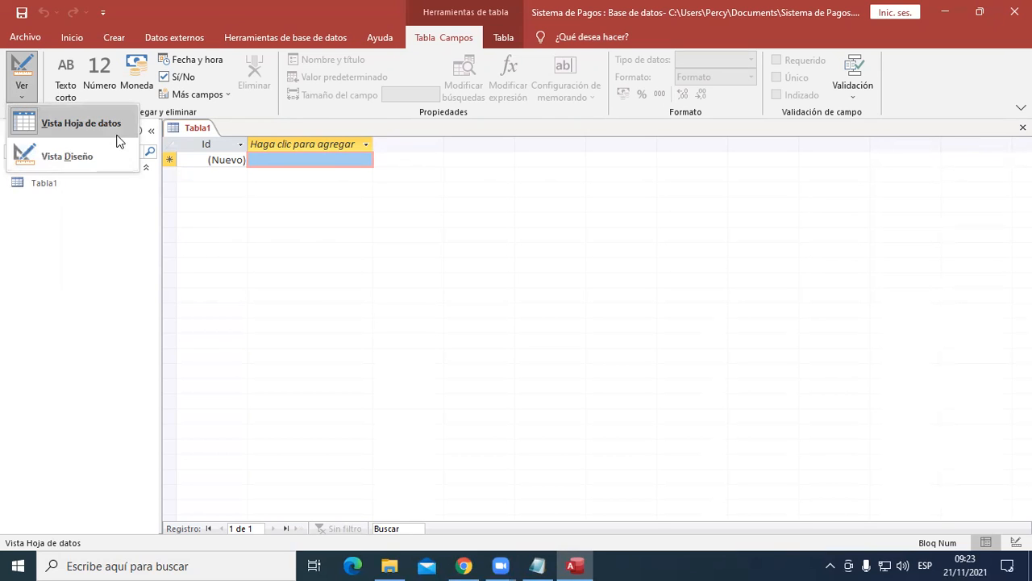
{"action": "left_click", "coordinate": [284, 239]}
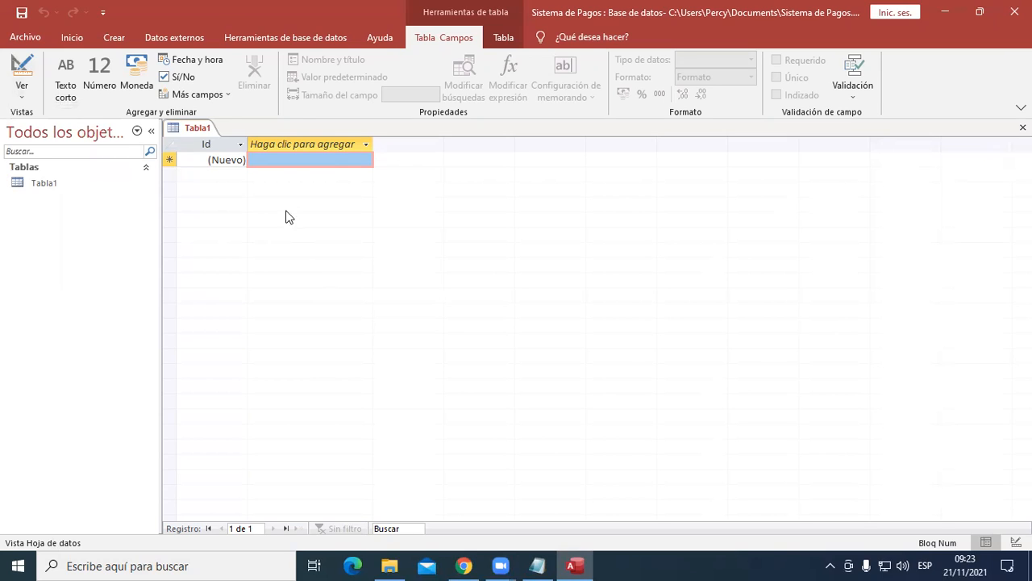
Switch to the Notepad notes and review the field list of the Alumnos table.
{"action": "left_click", "coordinate": [536, 566]}
{"action": "scroll", "coordinate": [374, 378], "scroll_direction": "up", "scroll_amount": 1}
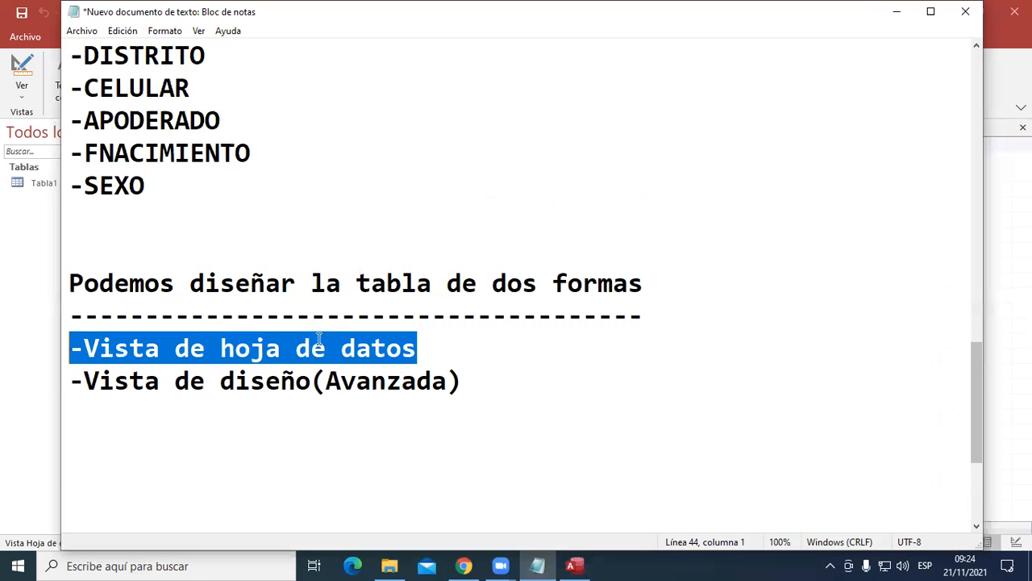
{"action": "scroll", "coordinate": [729, 145], "scroll_direction": "up", "scroll_amount": 3}
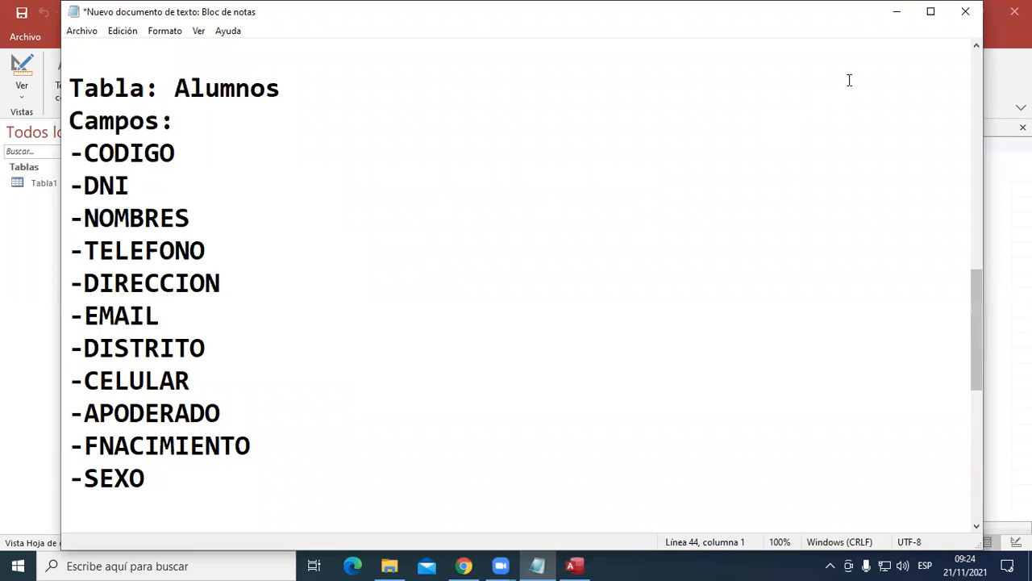
Switch back to Access and rename the Id field of Tabla1 as CODIGO.
{"action": "left_click", "coordinate": [894, 12]}
{"action": "left_click", "coordinate": [207, 146]}
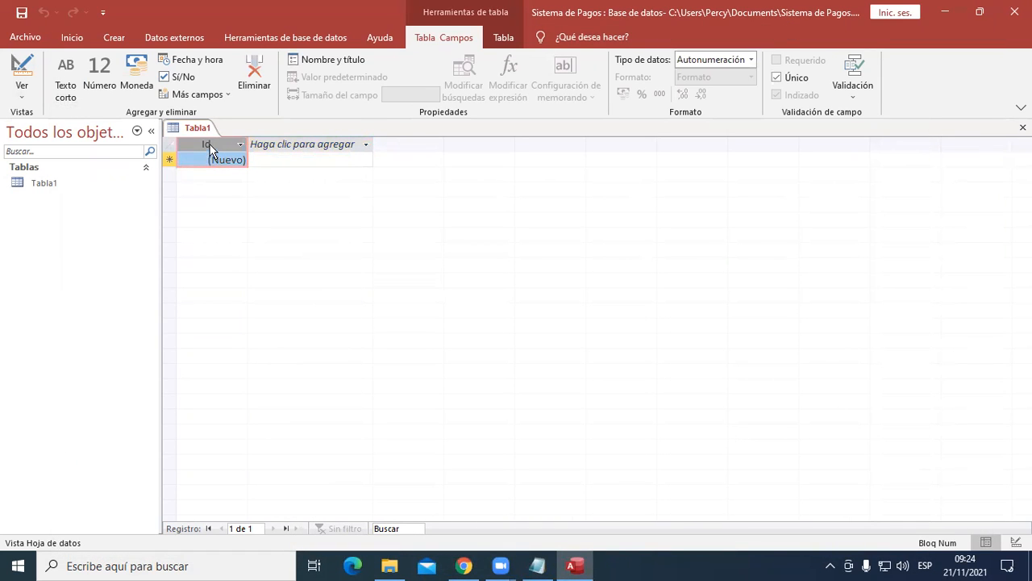
{"action": "double_click", "coordinate": [208, 143]}
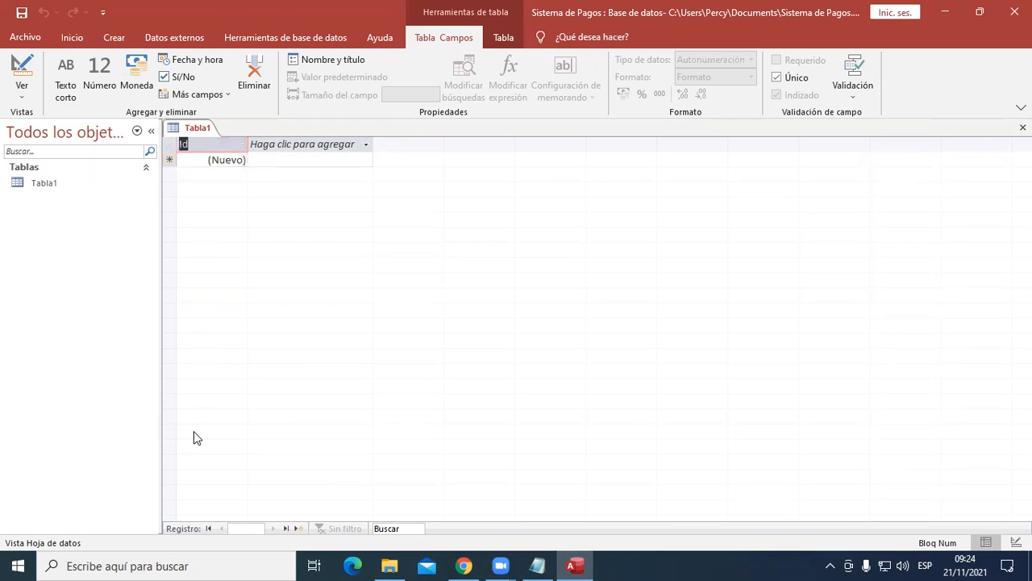
{"action": "key", "text": "Caps_Lock"}
{"action": "type", "text": "CODIGO"}
{"action": "key", "text": "Return"}
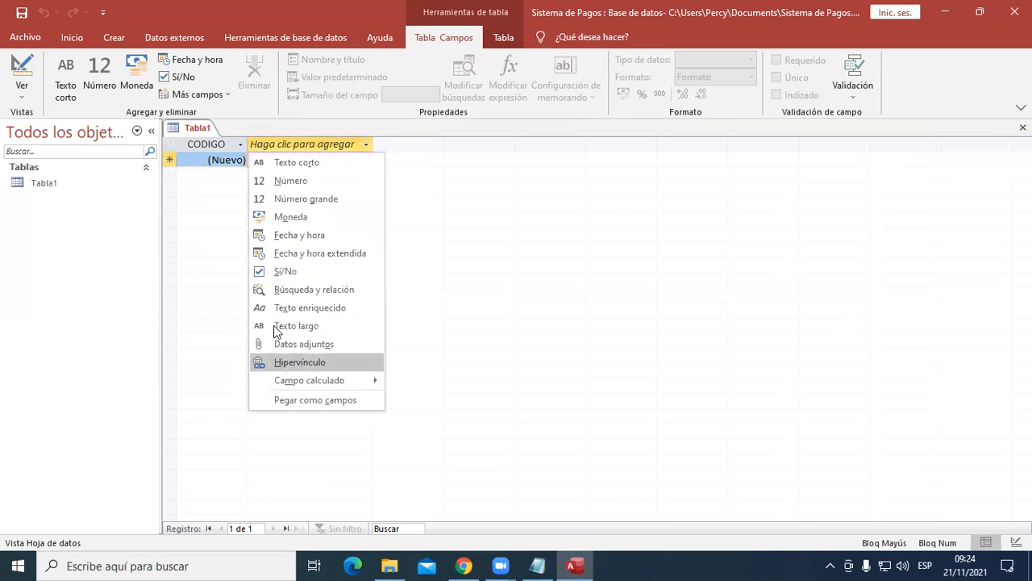
{"action": "left_click", "coordinate": [214, 226]}
{"action": "left_click", "coordinate": [223, 148]}
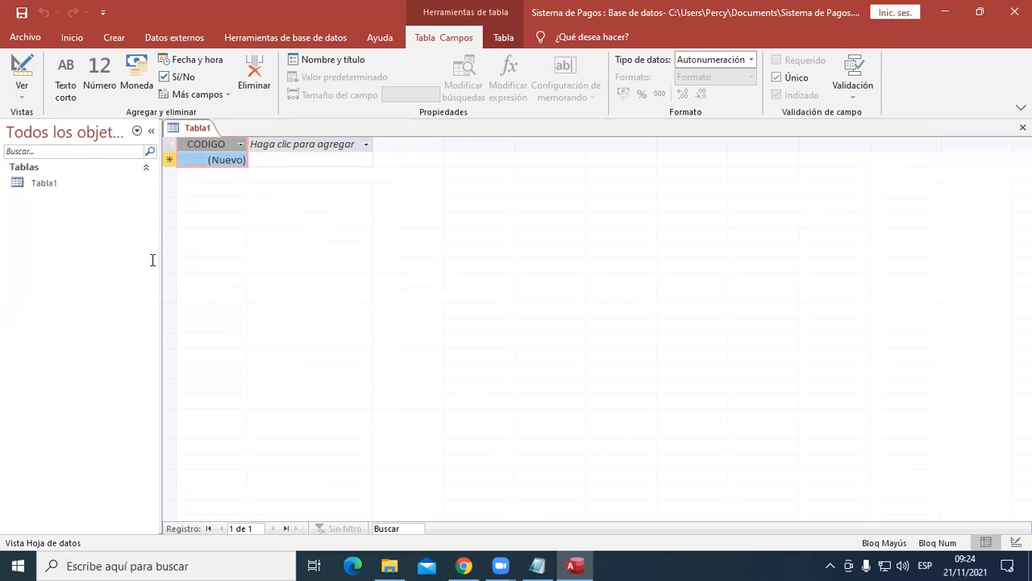
Switch to the Notepad notes and add "------->Autonumericos" after the CODIGO field.
{"action": "key", "text": "alt+Tab"}
{"action": "left_click_drag", "start_coordinate": [71, 153], "coordinate": [306, 470]}
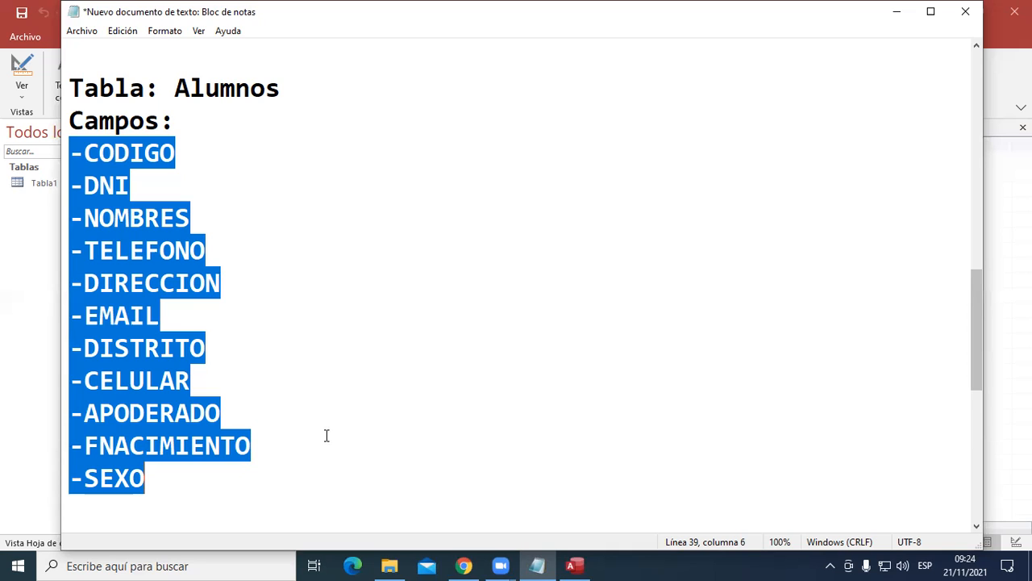
{"action": "left_click", "coordinate": [221, 139]}
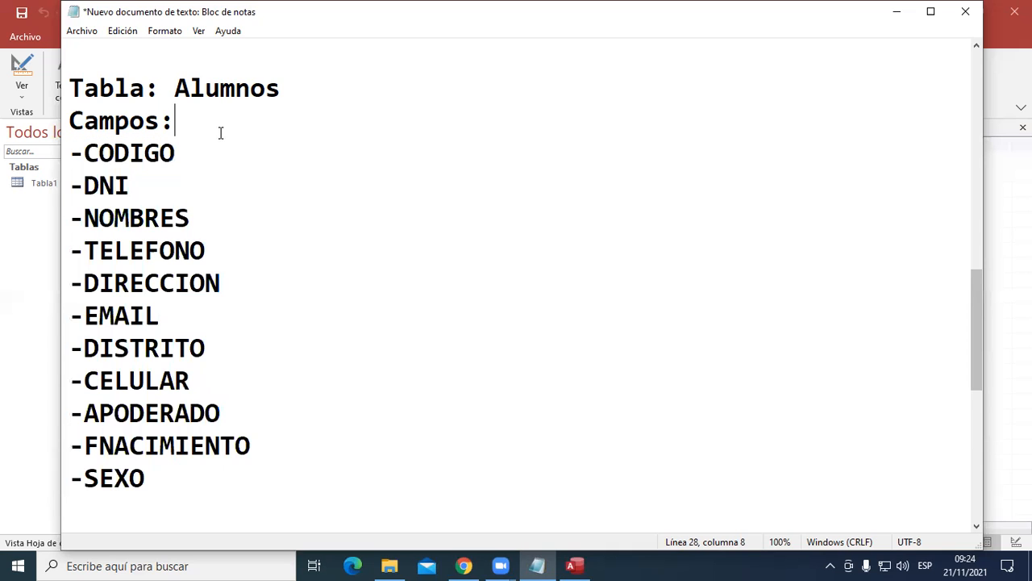
{"action": "type", "text": "------->Auto"}
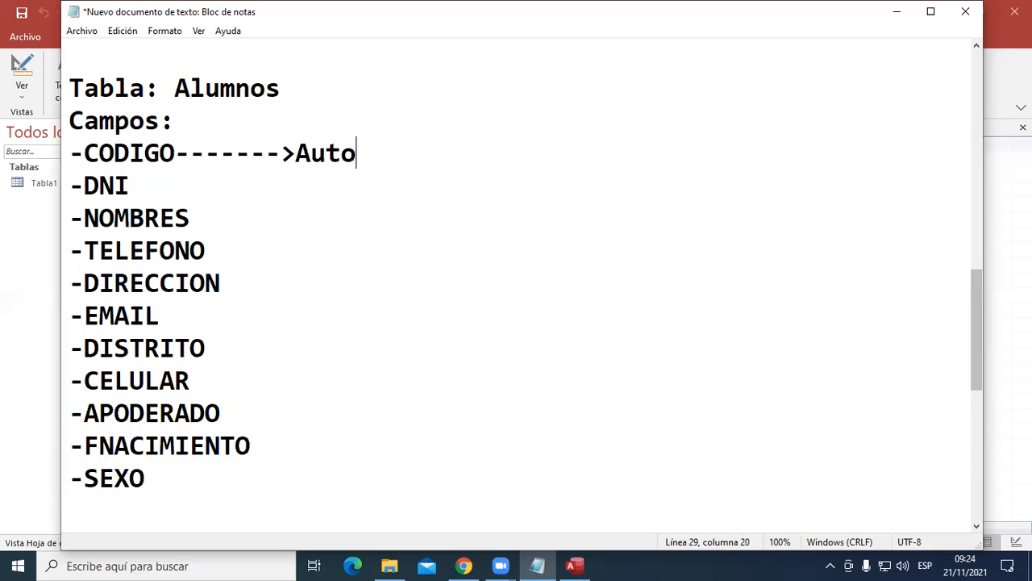
{"action": "type", "text": "numericos"}
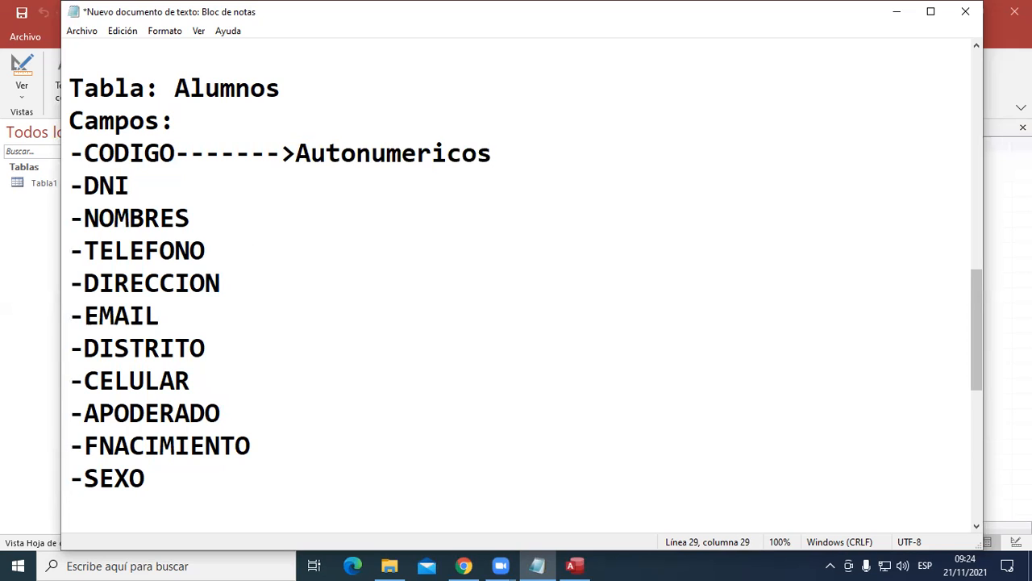
Add "---------->Texto" after the DNI field in the notes.
{"action": "key", "text": "Down"}
{"action": "type", "text": "----------"}
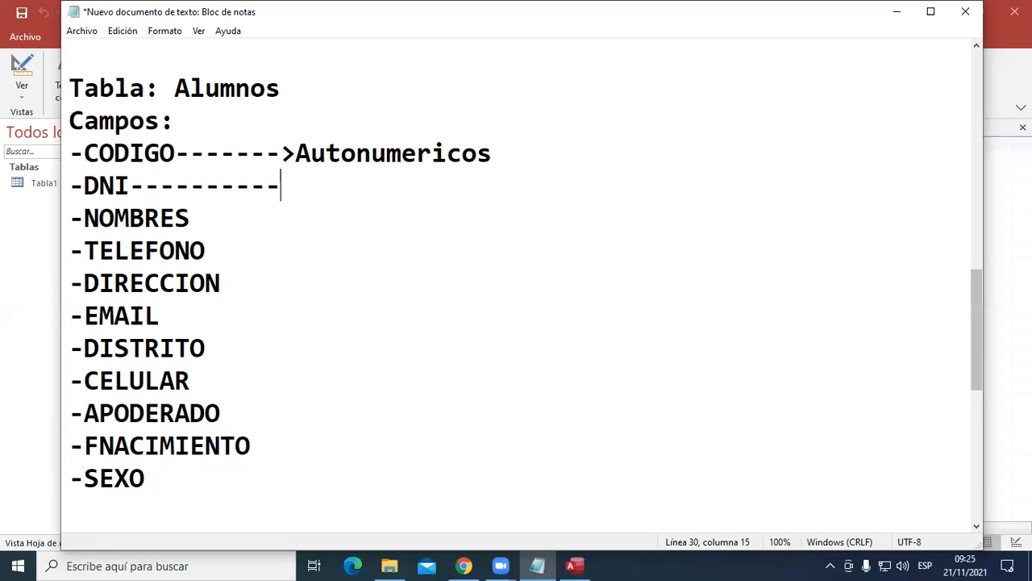
{"action": "type", "text": ">"}
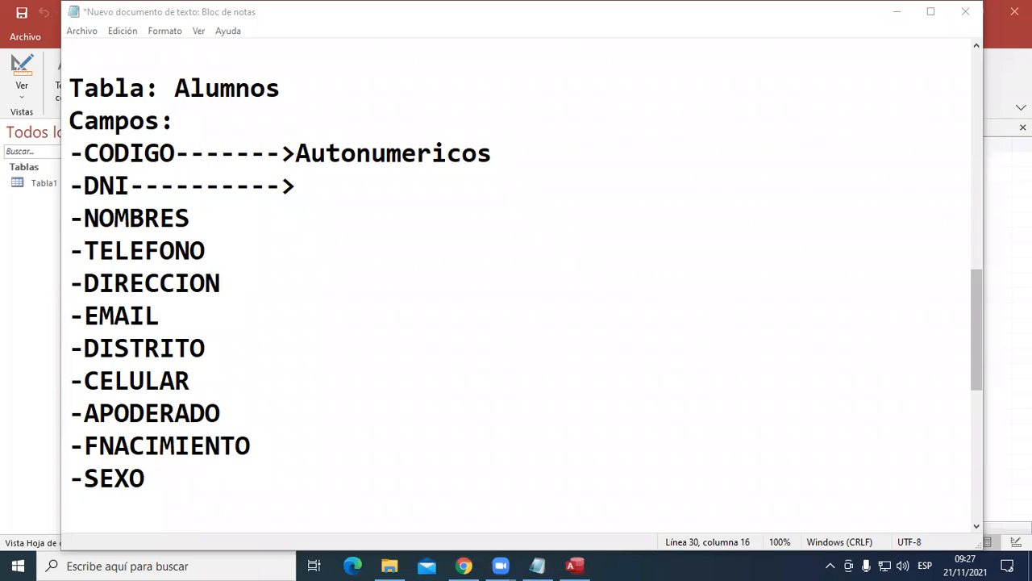
{"action": "left_click", "coordinate": [476, 182]}
{"action": "type", "text": "Texto"}
Add "-------> Texto" after the NOMBRES field in the notes.
{"action": "key", "text": "Down"}
{"action": "type", "text": "-------<"}
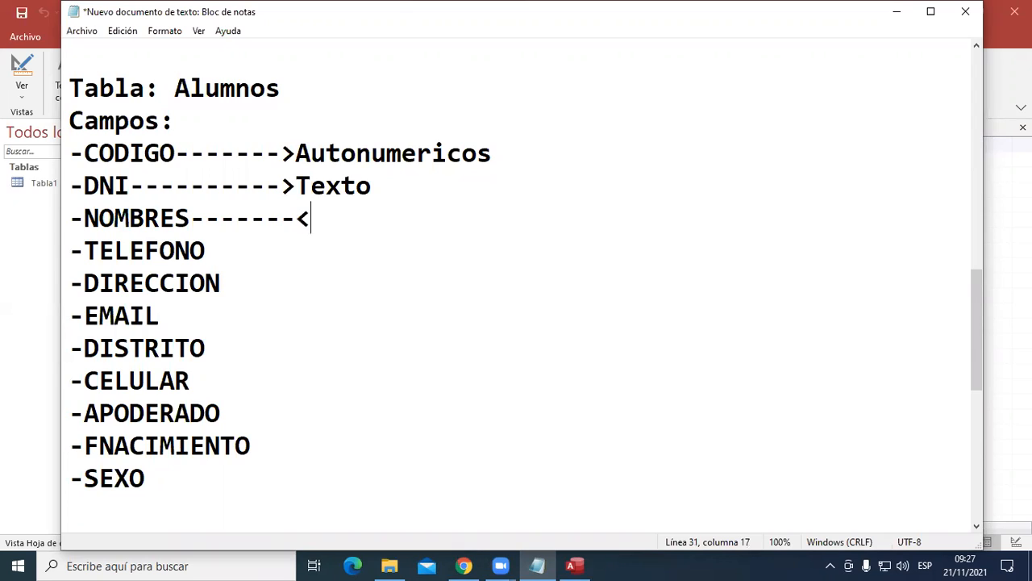
{"action": "key", "text": "BackSpace"}
{"action": "type", "text": "> Texto"}
Add "------->" after the TELEFONO field in the notes and rename that field as CELULAR.
{"action": "key", "text": "Down"}
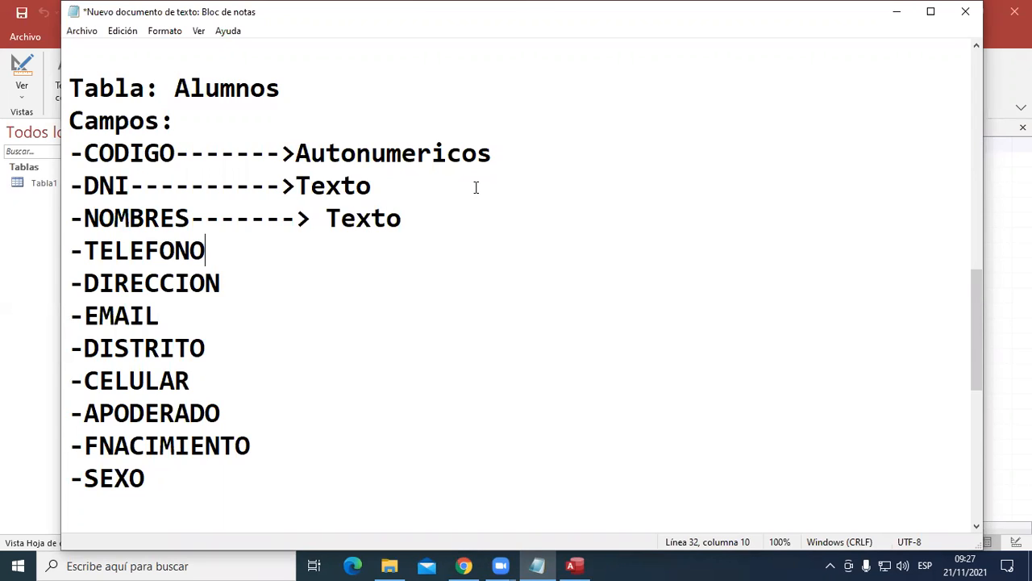
{"action": "type", "text": "------->"}
{"action": "left_click_drag", "start_coordinate": [71, 251], "coordinate": [462, 236]}
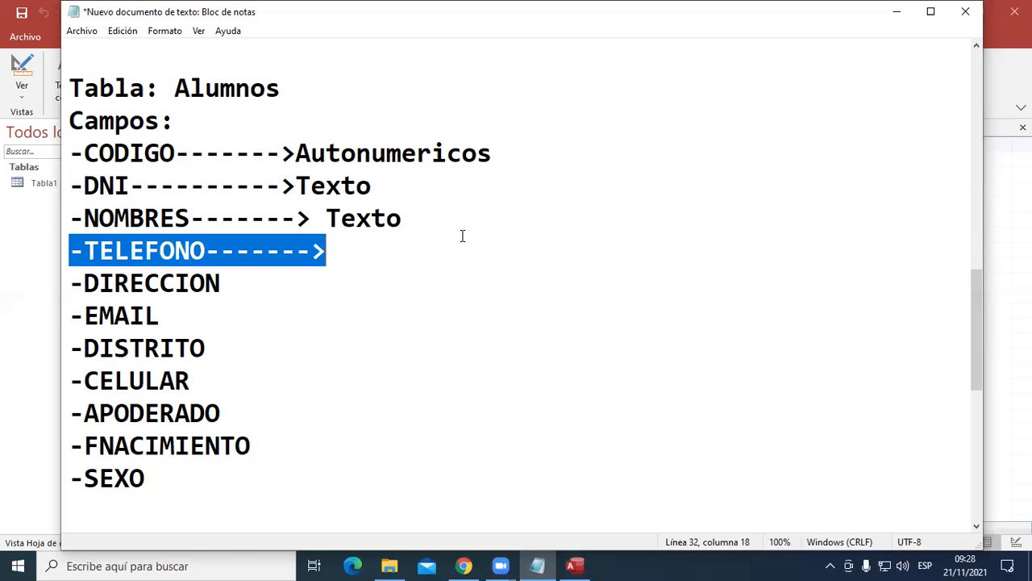
{"action": "left_click", "coordinate": [193, 251]}
{"action": "left_click_drag", "start_coordinate": [206, 251], "coordinate": [84, 251]}
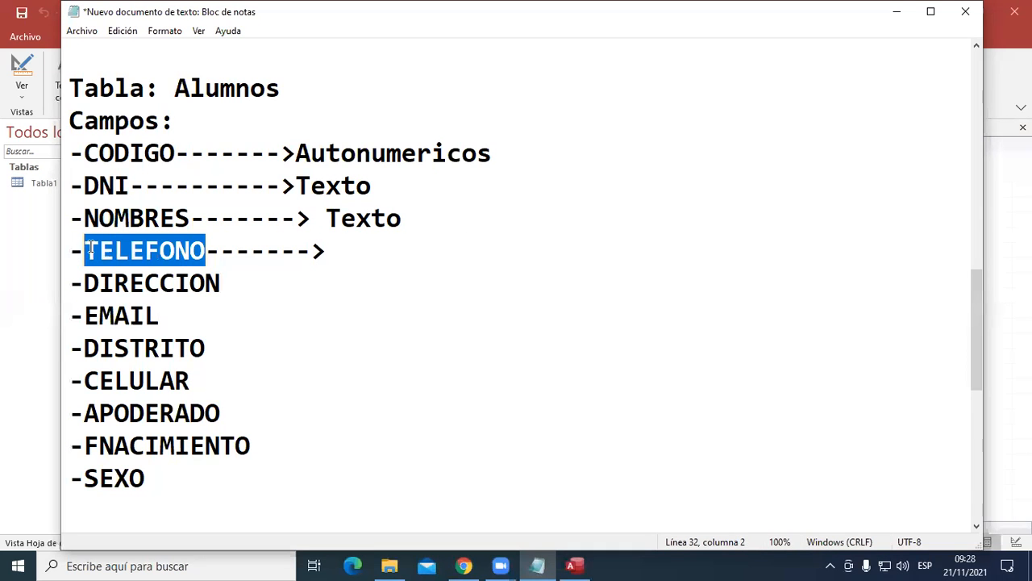
{"action": "type", "text": "CELULA"}
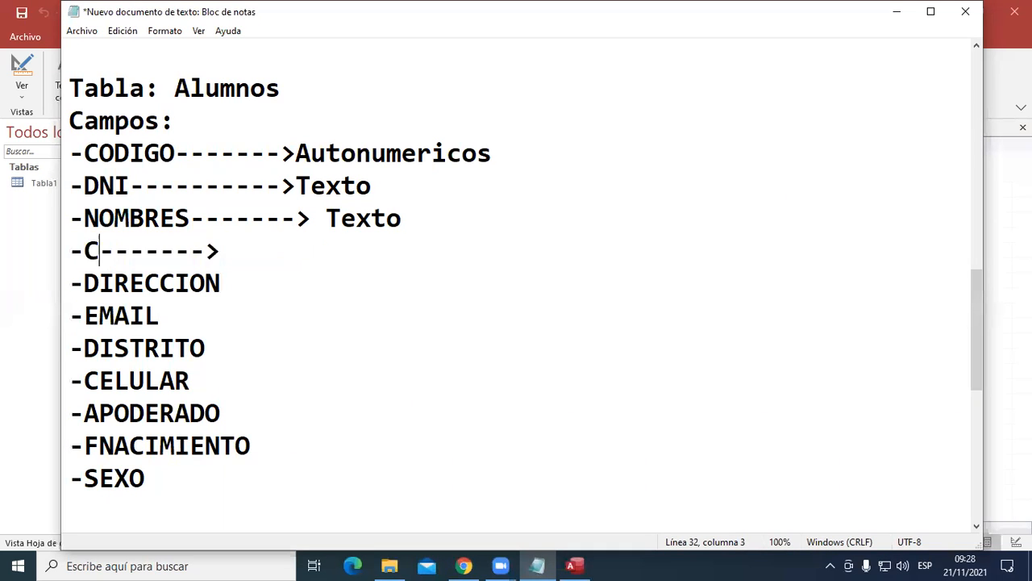
{"action": "type", "text": "R"}
Delete the duplicate CELULAR line between DISTRITO and APODERADO in the notes.
{"action": "key", "text": "Down"}
{"action": "key", "text": "Down"}
{"action": "key", "text": "Down"}
{"action": "key", "text": "Down"}
{"action": "key", "text": "Right"}
{"action": "key", "text": "Right"}
{"action": "key", "text": "shift+Home"}
{"action": "key", "text": "BackSpace"}
{"action": "key", "text": "Delete"}
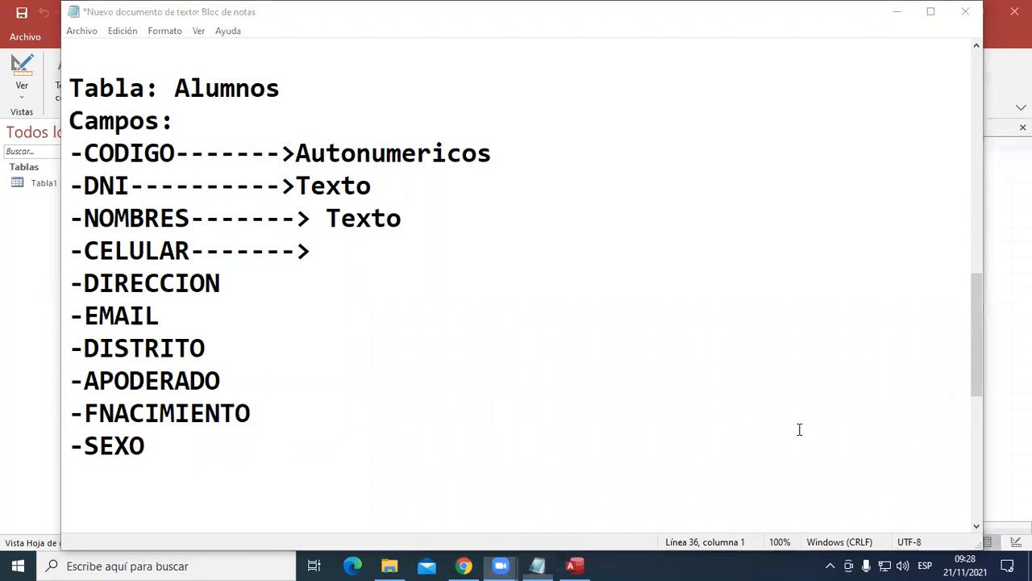
Enter "Texto" as the data type after the CELULAR field's arrow in the notes.
{"action": "left_click", "coordinate": [357, 243]}
{"action": "type", "text": "tEXTO"}
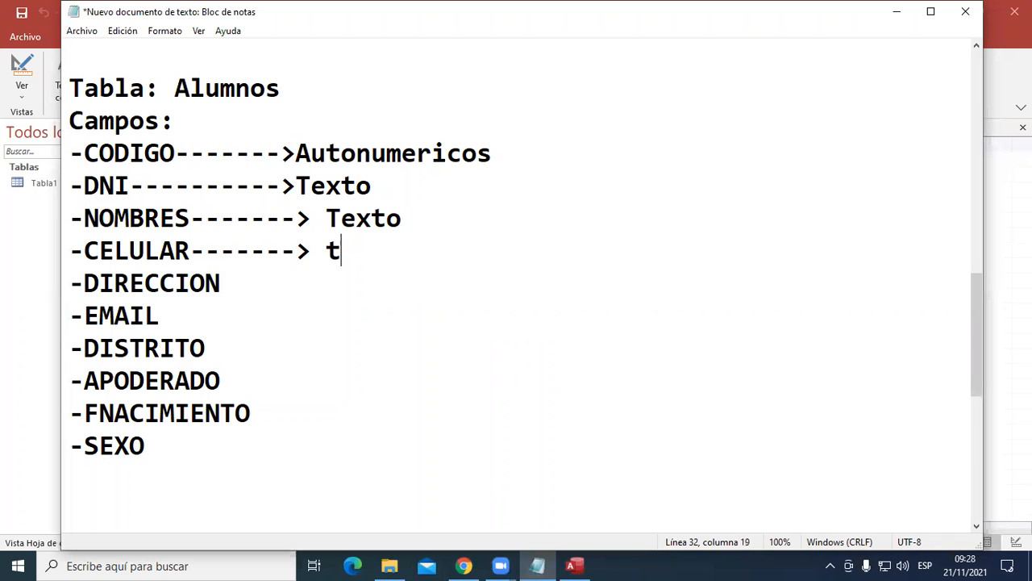
{"action": "key", "text": "BackSpace"}
{"action": "key", "text": "BackSpace"}
{"action": "key", "text": "BackSpace"}
{"action": "key", "text": "BackSpace"}
{"action": "key", "text": "BackSpace"}
{"action": "type", "text": "Texto"}
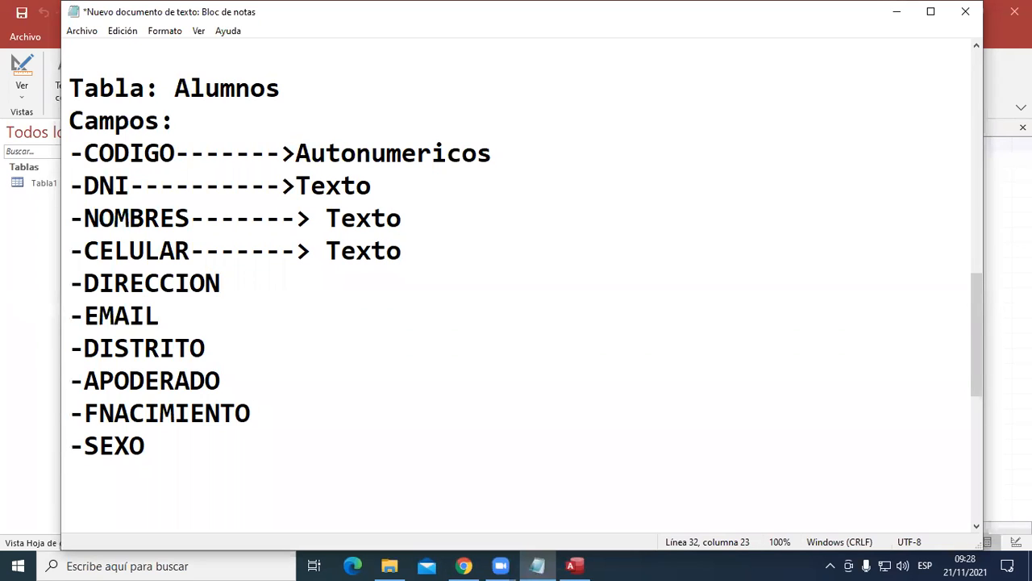
Add "---> Texto" after the DIRECCION field in the notes.
{"action": "key", "text": "Down"}
{"action": "type", "text": "---> texto"}
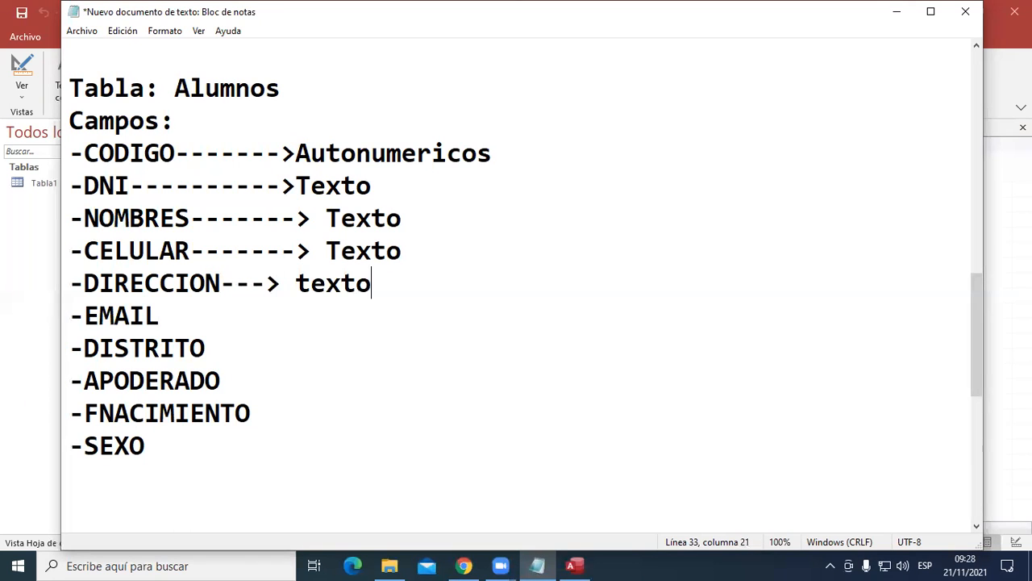
{"action": "key", "text": "Left"}
{"action": "key", "text": "Left"}
{"action": "key", "text": "Left"}
{"action": "key", "text": "Left"}
{"action": "key", "text": "BackSpace"}
{"action": "type", "text": "T"}
Add "-------> Texto" after the EMAIL field in the notes.
{"action": "key", "text": "Down"}
{"action": "type", "text": "-----"}
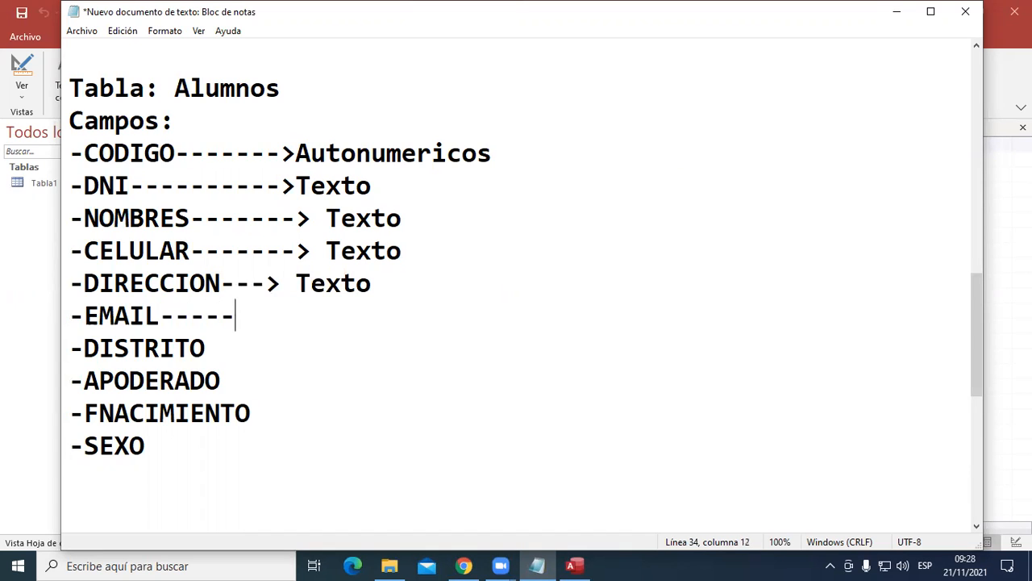
{"action": "type", "text": "--> texto"}
{"action": "key", "text": "Left"}
{"action": "key", "text": "Left"}
{"action": "key", "text": "Left"}
{"action": "key", "text": "Left"}
{"action": "key", "text": "BackSpace"}
{"action": "type", "text": "T"}
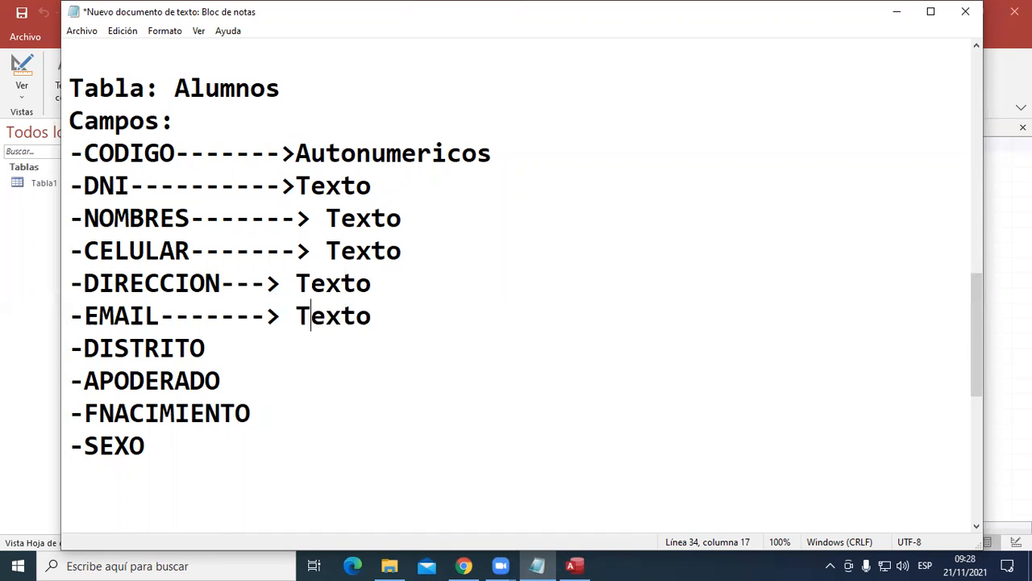
Add "----->Lista" after the DISTRITO field and "------> Texto" after the APODERADO field in the notes.
{"action": "key", "text": "Down"}
{"action": "type", "text": "----->"}
{"action": "type", "text": "Lista"}
{"action": "key", "text": "Down"}
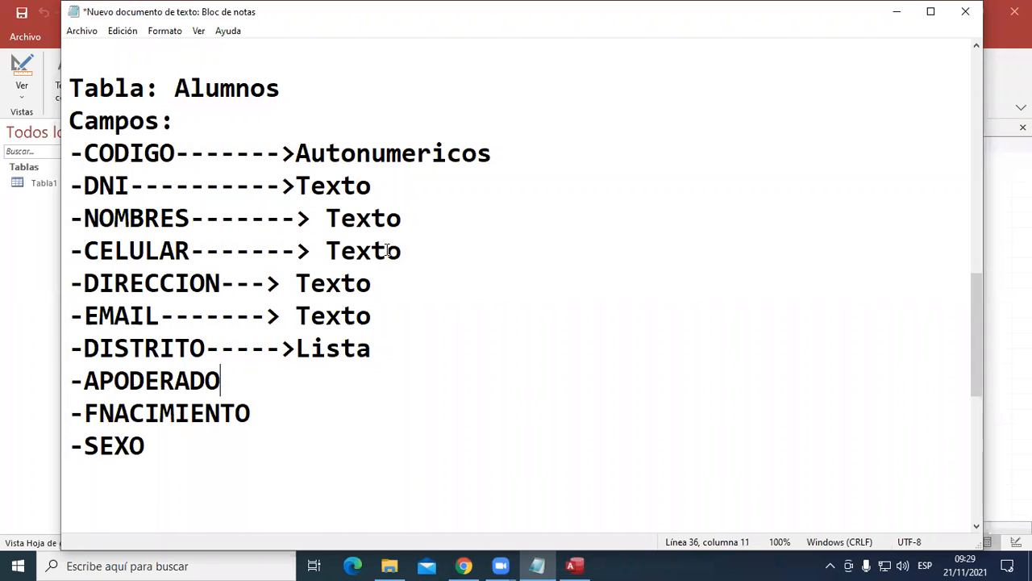
{"action": "type", "text": "------>"}
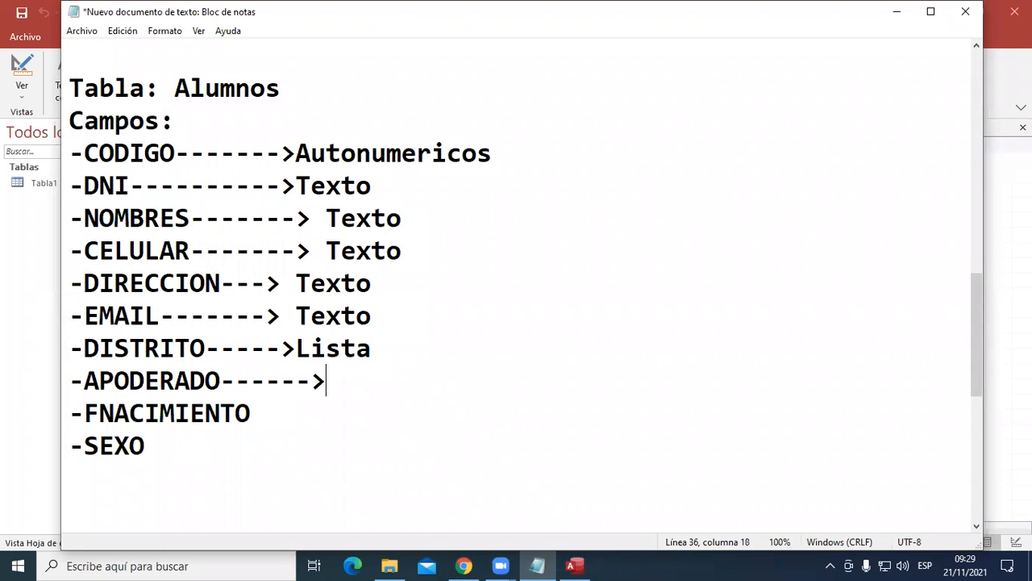
{"action": "type", "text": " Texto"}
Add "------>Fecha" after the FNACIMIENTO field and "----------->Lista" after the SEXO field in the notes.
{"action": "key", "text": "Down"}
{"action": "type", "text": "-"}
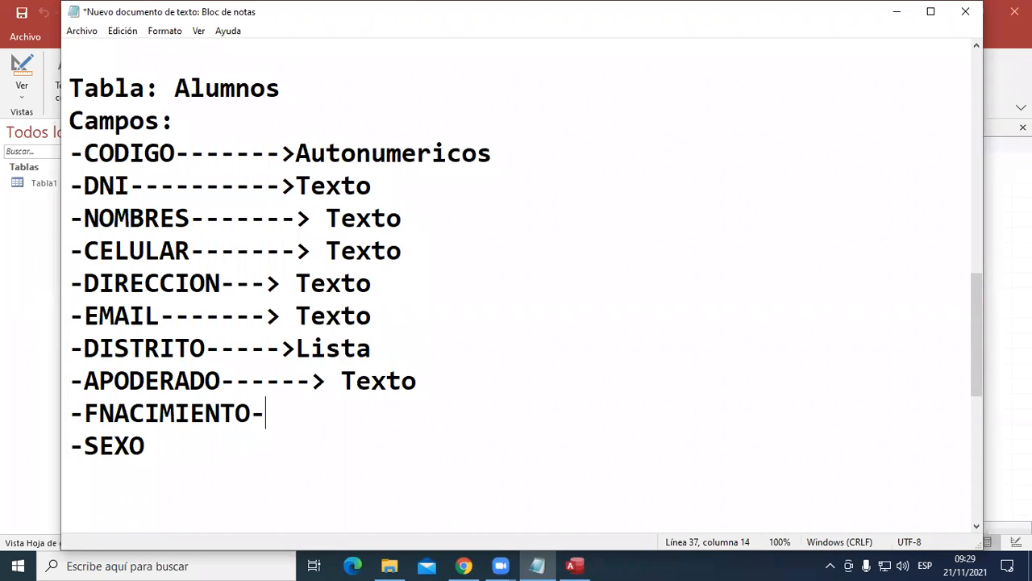
{"action": "type", "text": "----->Fecha"}
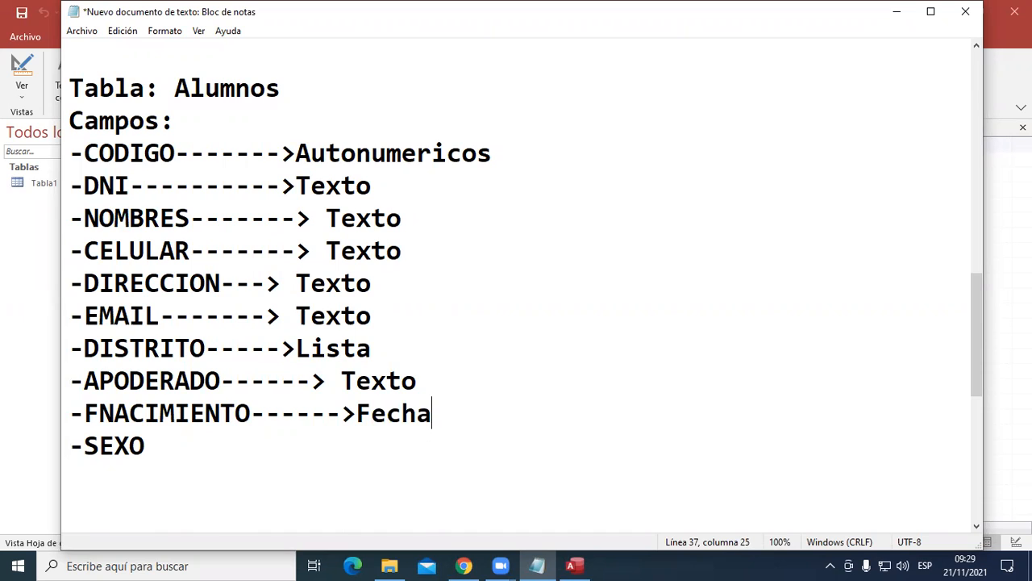
{"action": "key", "text": "Down"}
{"action": "type", "text": "----------->"}
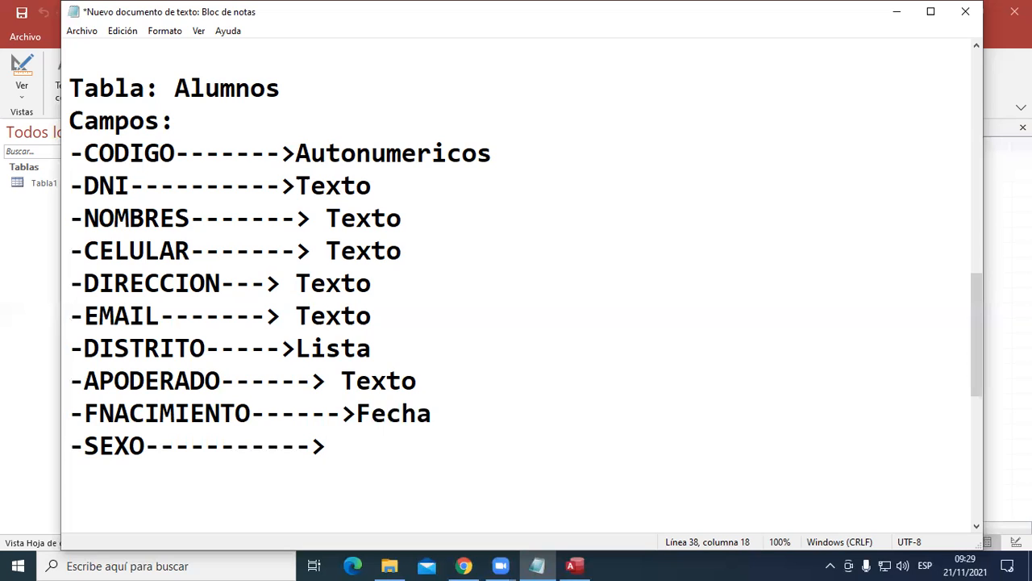
{"action": "type", "text": "Lista"}
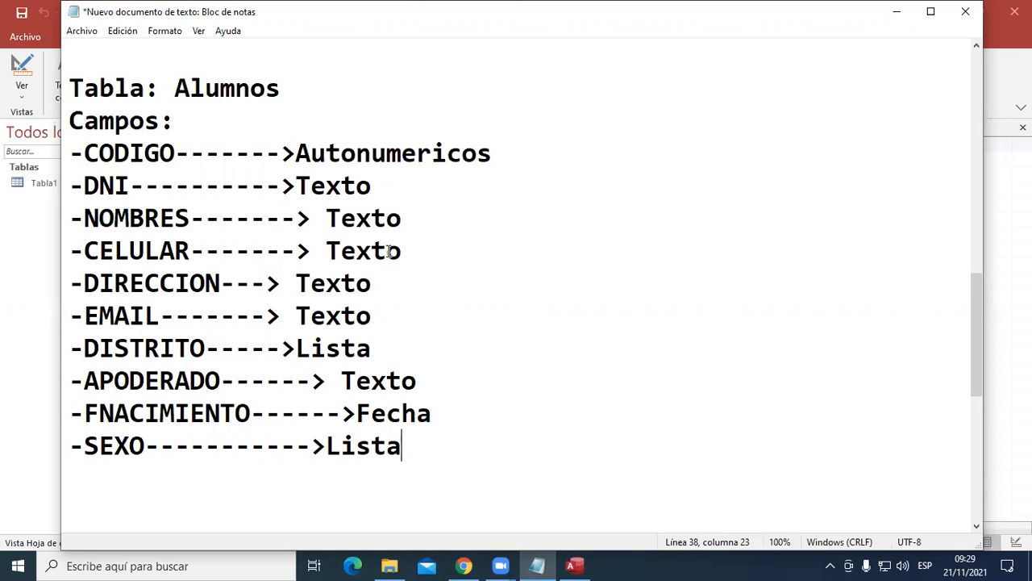
Switch back to Access and select the CODIGO field of Tabla1.
{"action": "left_click", "coordinate": [528, 426]}
{"action": "left_click", "coordinate": [897, 13]}
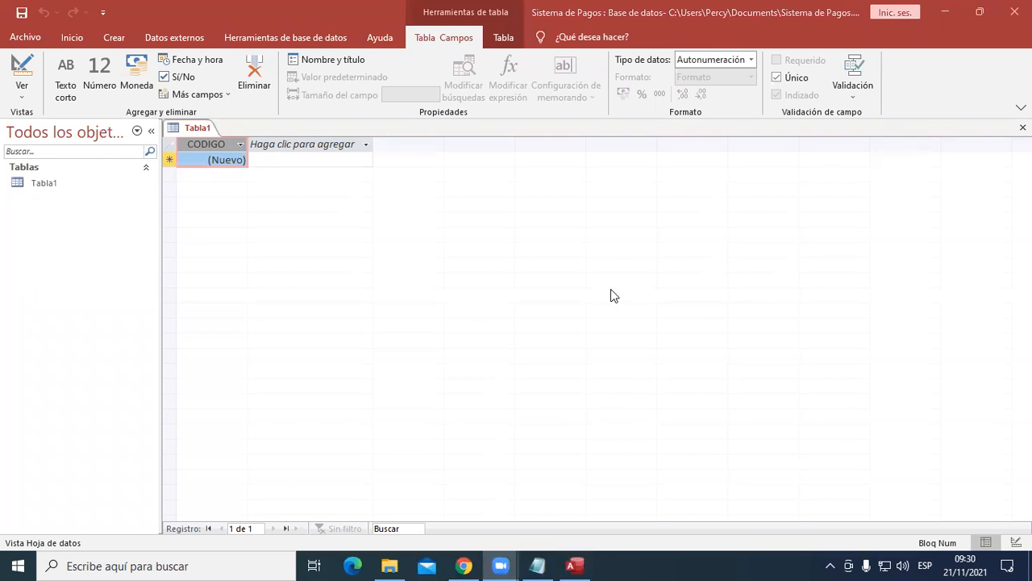
{"action": "left_click", "coordinate": [207, 145]}
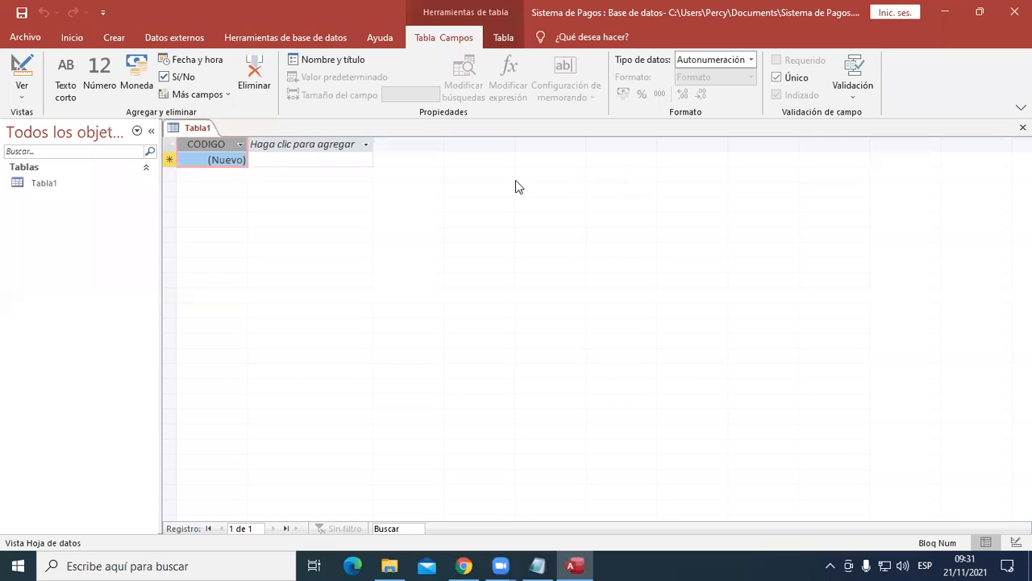
Check the field list in the Notepad notes and add a Texto corto field named DNI to Tabla1 in Access.
{"action": "left_click", "coordinate": [538, 565]}
{"action": "left_click", "coordinate": [538, 566]}
{"action": "left_click", "coordinate": [360, 144]}
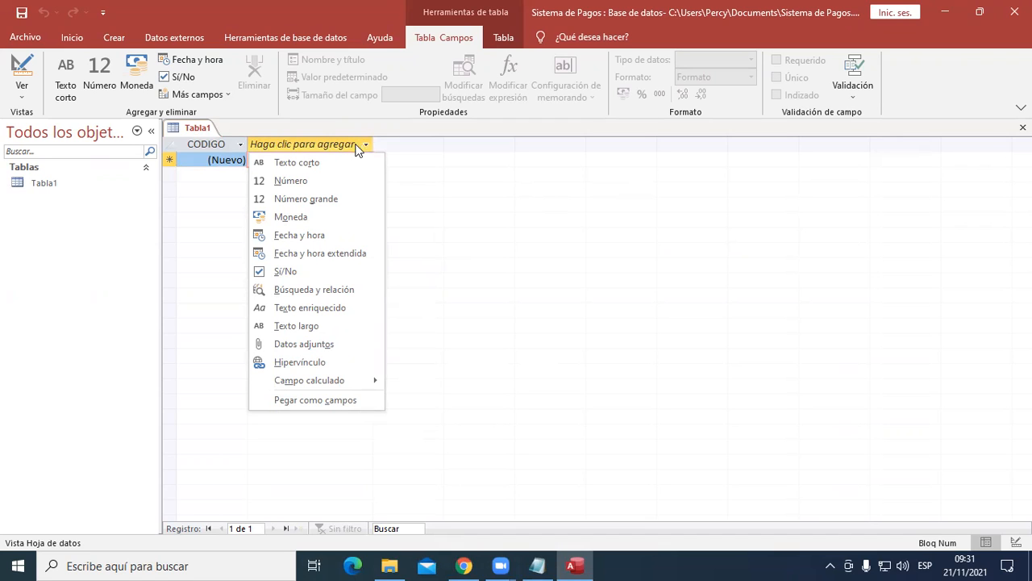
{"action": "left_click", "coordinate": [320, 164]}
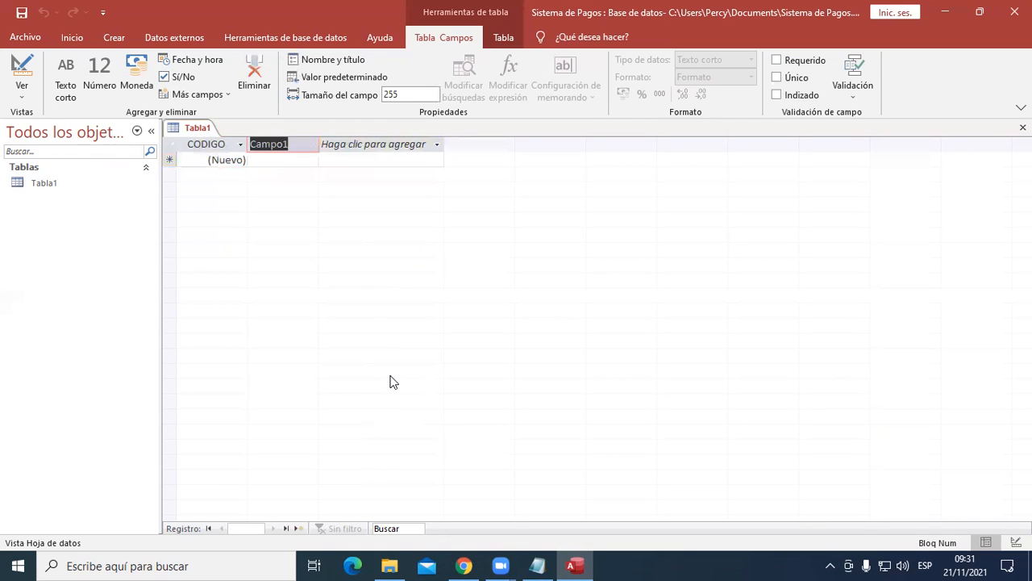
{"action": "key", "text": "Caps_Lock"}
{"action": "type", "text": "DNI"}
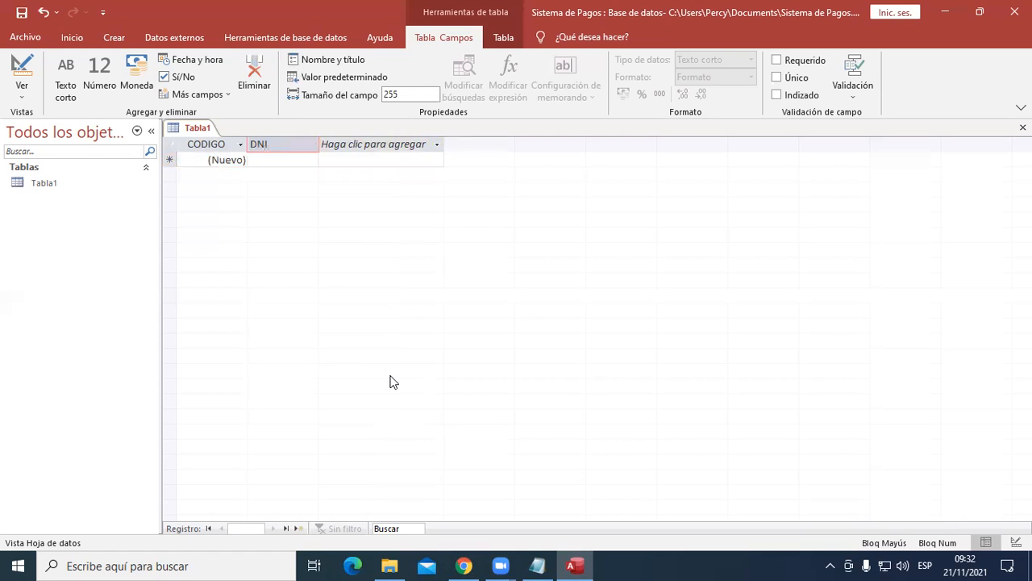
Consult the Notepad notes again and add a Texto corto field named NOMBRES to Tabla1 in Access.
{"action": "left_click", "coordinate": [539, 566]}
{"action": "left_click", "coordinate": [539, 565]}
{"action": "left_click", "coordinate": [424, 146]}
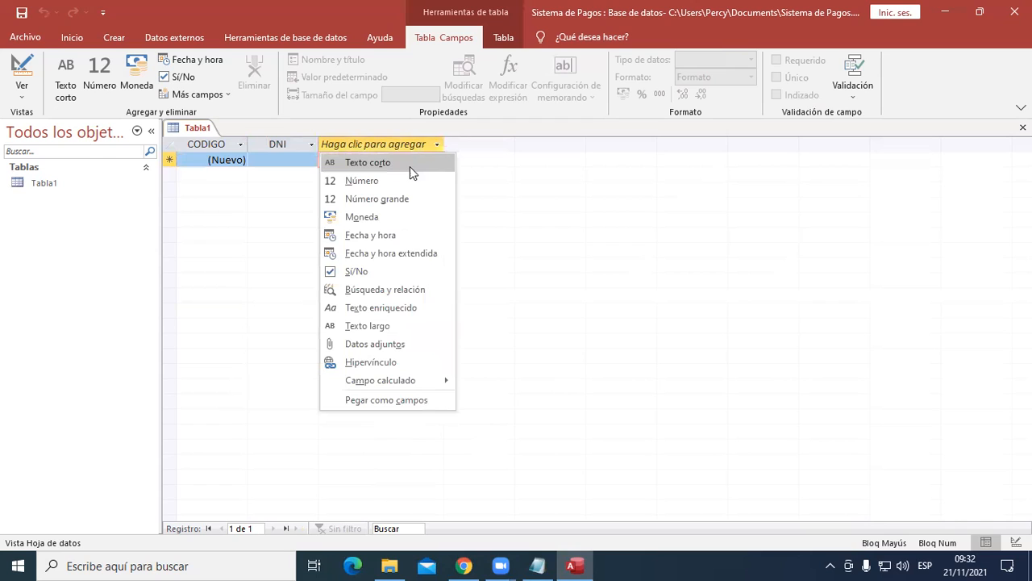
{"action": "left_click", "coordinate": [410, 167]}
{"action": "type", "text": "NOMBRES"}
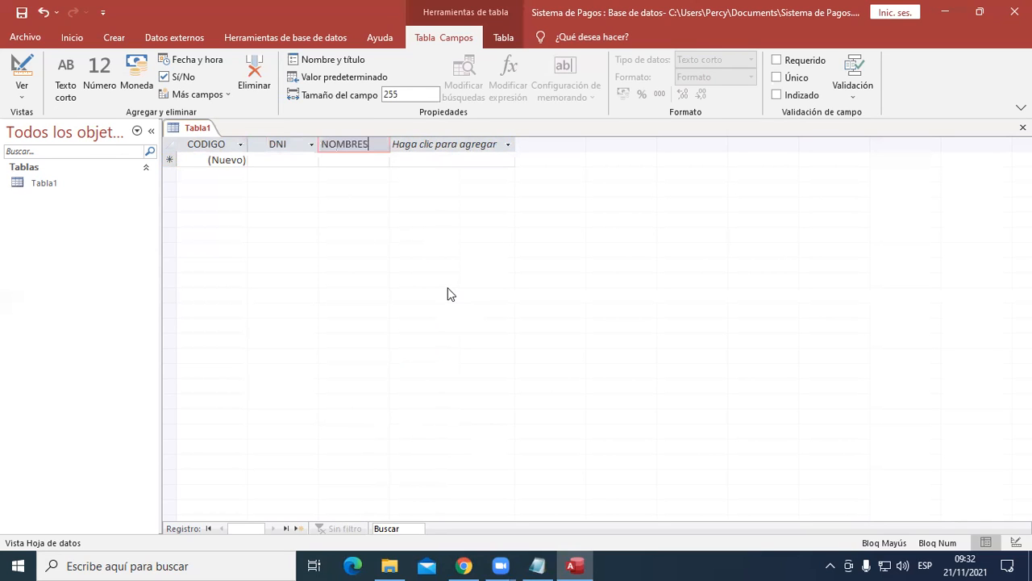
Add a Texto corto field named APELLIDOP after NOMBRES in Tabla1.
{"action": "left_click", "coordinate": [487, 154]}
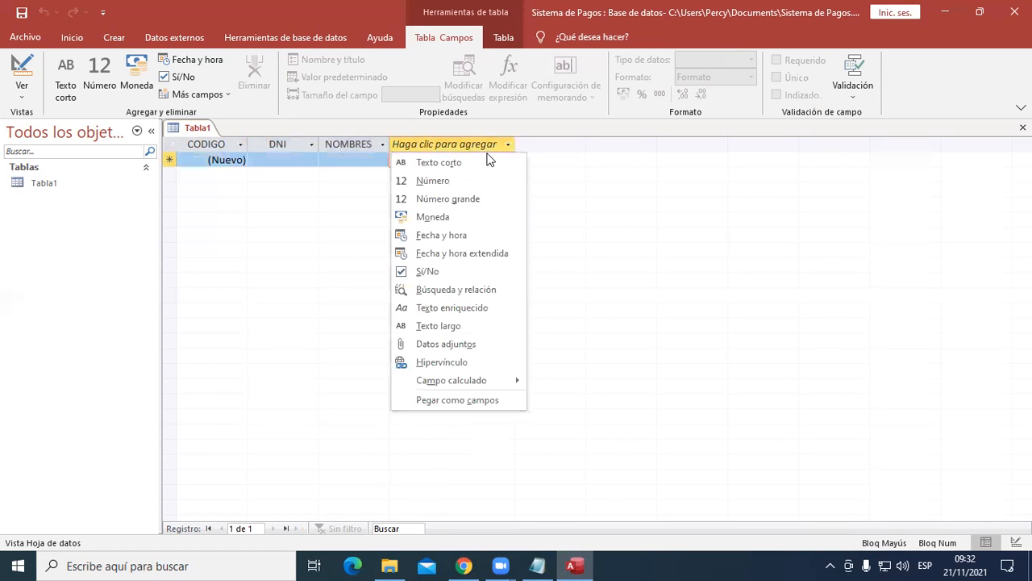
{"action": "left_click", "coordinate": [486, 161]}
{"action": "type", "text": "APELLIDOP"}
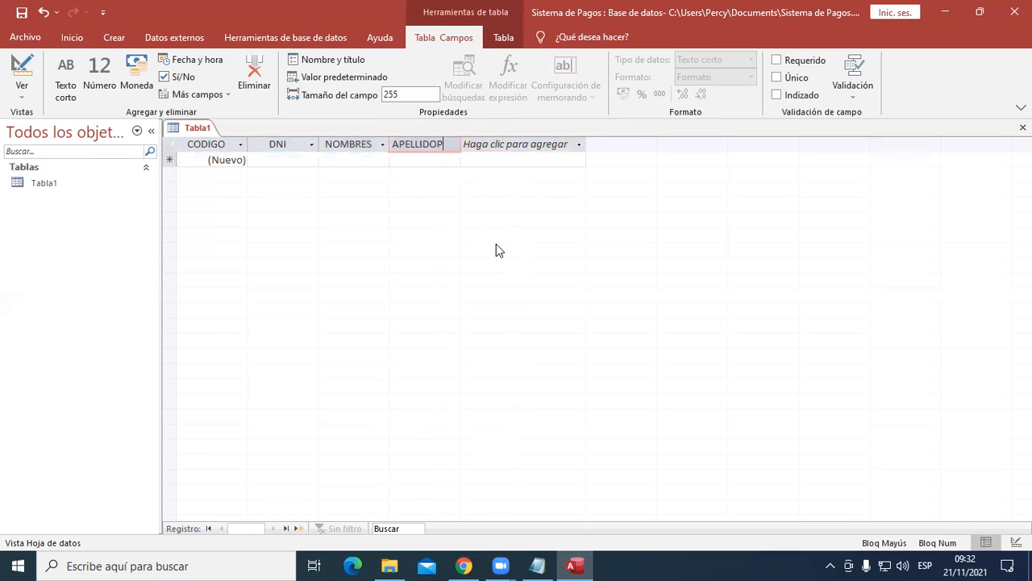
Add a Texto corto field named APELLIDOM after APELLIDOP in Tabla1.
{"action": "left_click", "coordinate": [522, 149]}
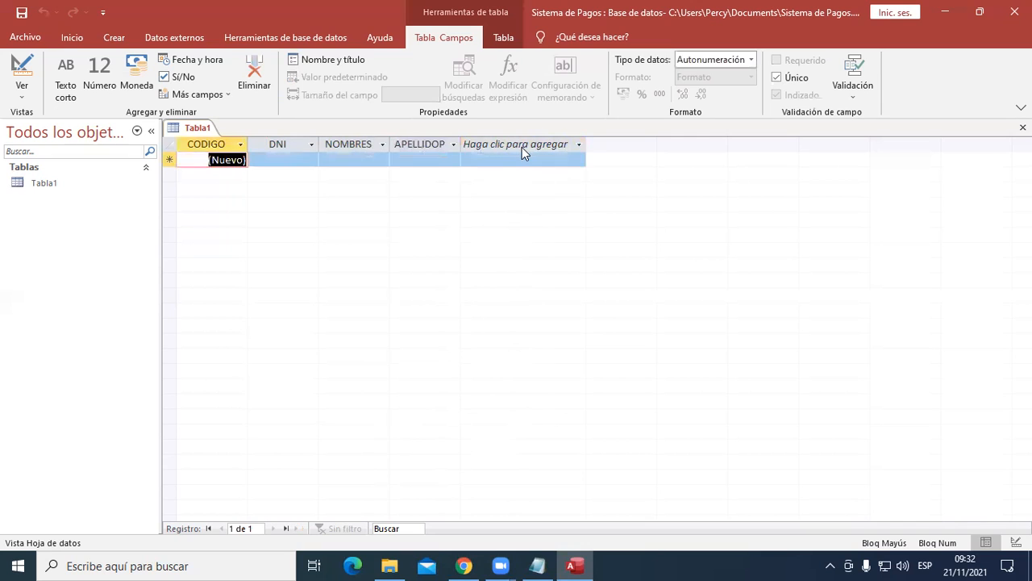
{"action": "left_click", "coordinate": [522, 150]}
{"action": "left_click", "coordinate": [525, 162]}
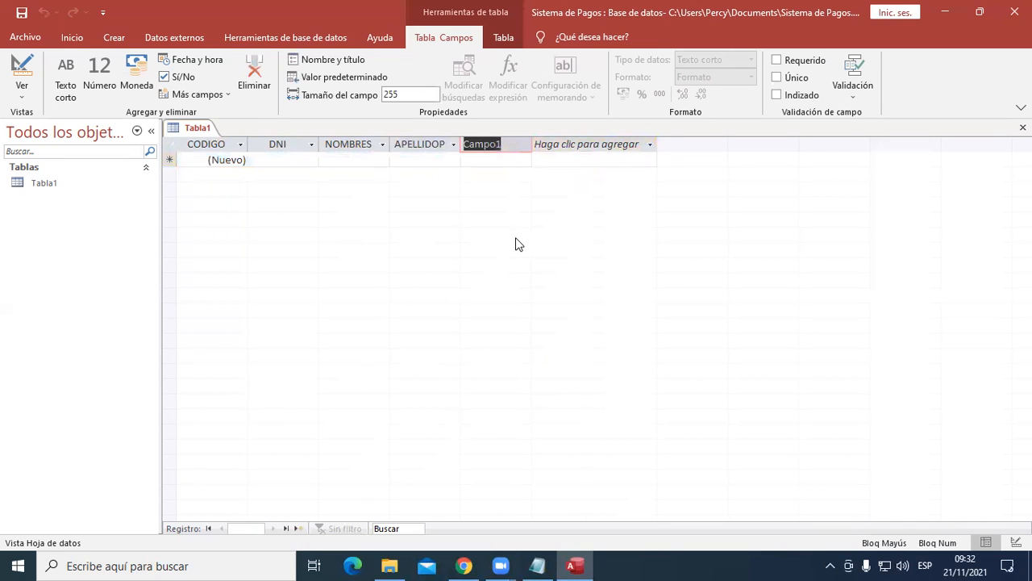
{"action": "type", "text": "APELLIDOM"}
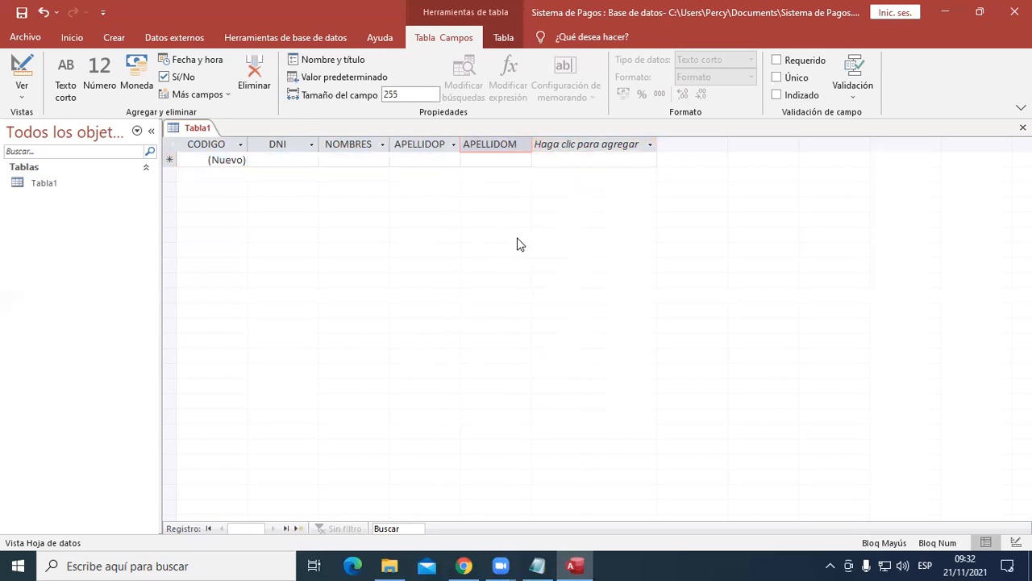
Review the planned fields in the Notepad notes and examine the data types Access offers for a new Tabla1 field.
{"action": "left_click", "coordinate": [539, 564]}
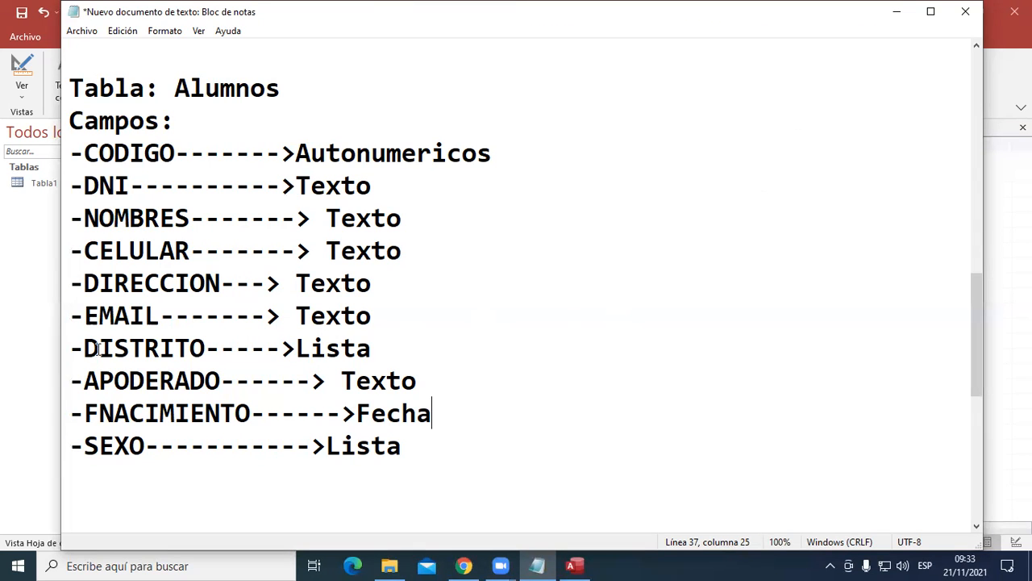
{"action": "left_click", "coordinate": [895, 18]}
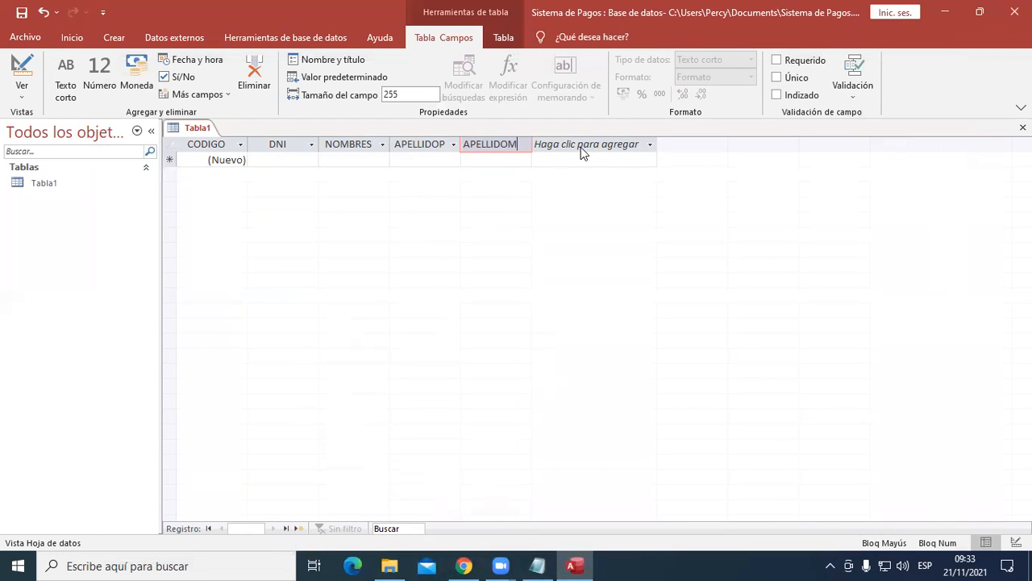
{"action": "left_click", "coordinate": [629, 147]}
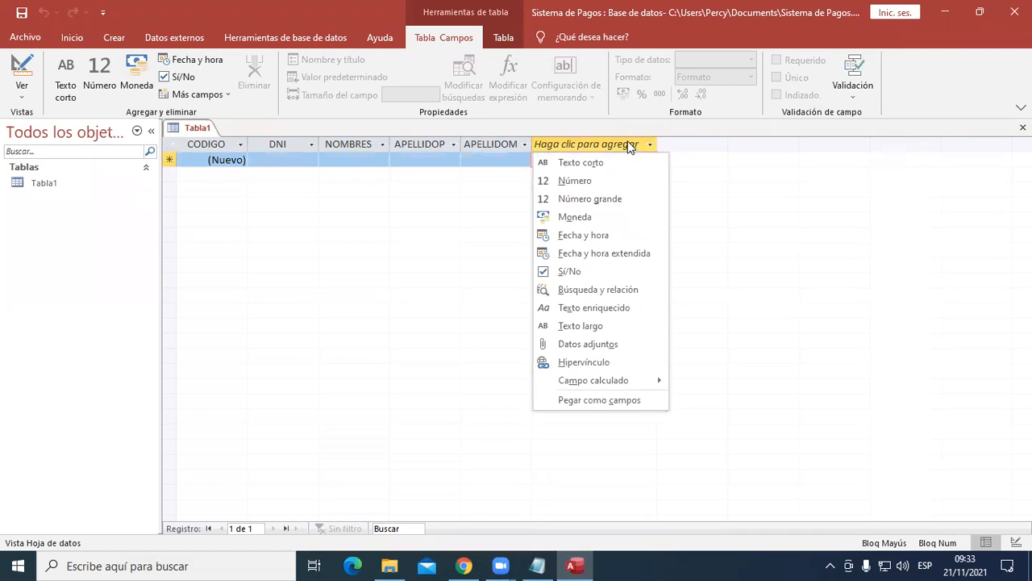
{"action": "left_click", "coordinate": [495, 142]}
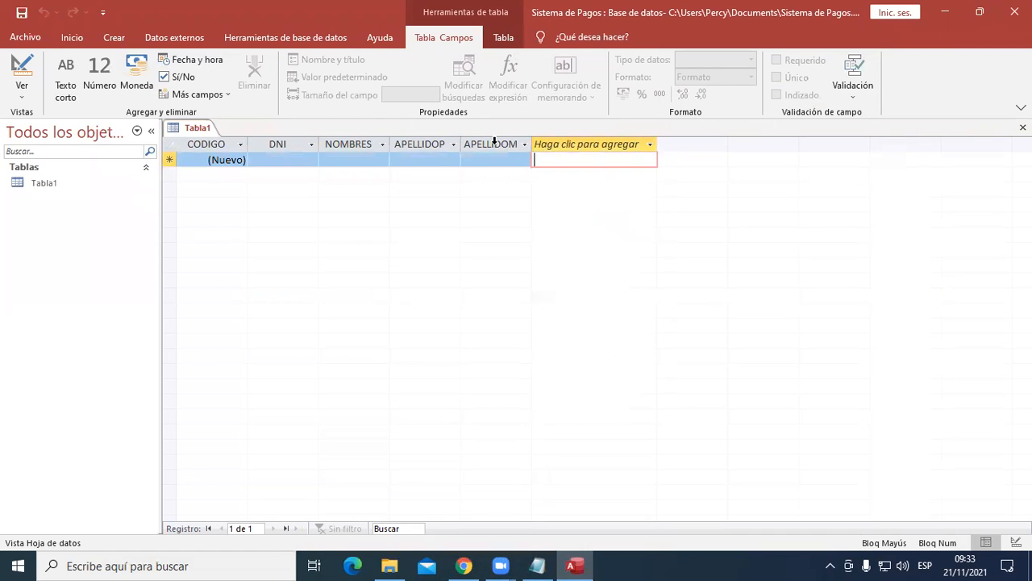
{"action": "left_click", "coordinate": [578, 142]}
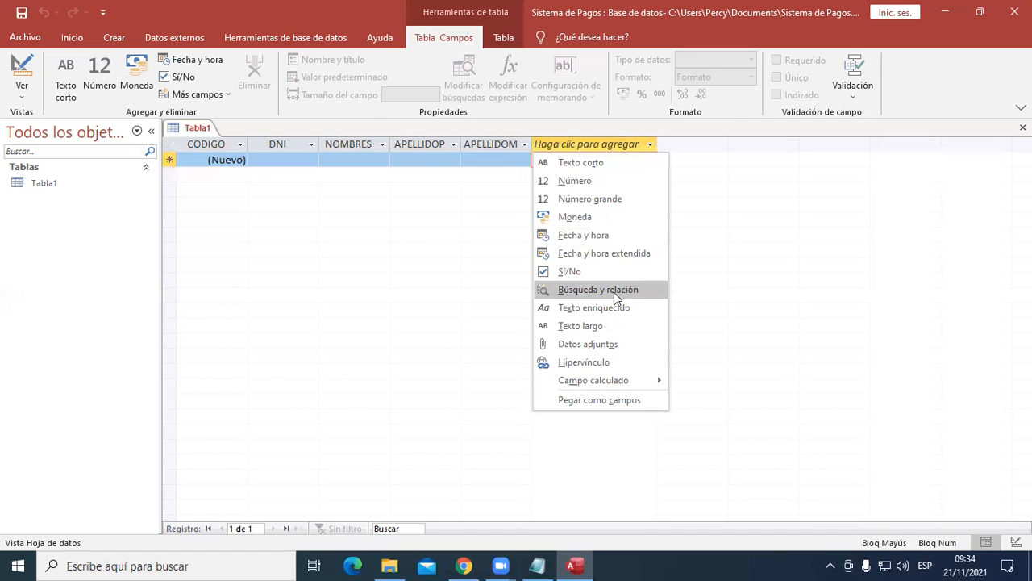
{"action": "left_click", "coordinate": [602, 109]}
{"action": "left_click", "coordinate": [579, 146]}
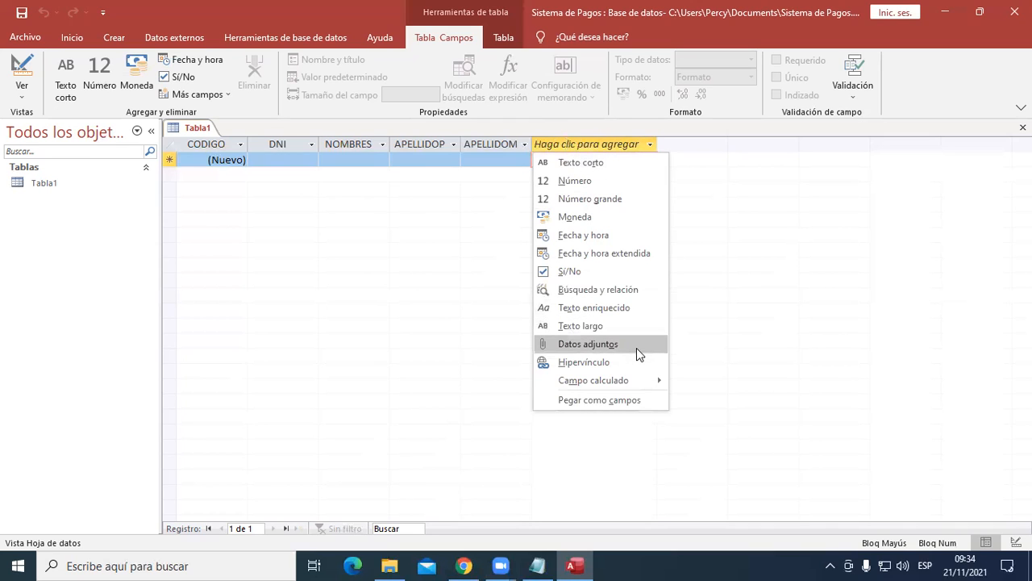
{"action": "left_click", "coordinate": [498, 482]}
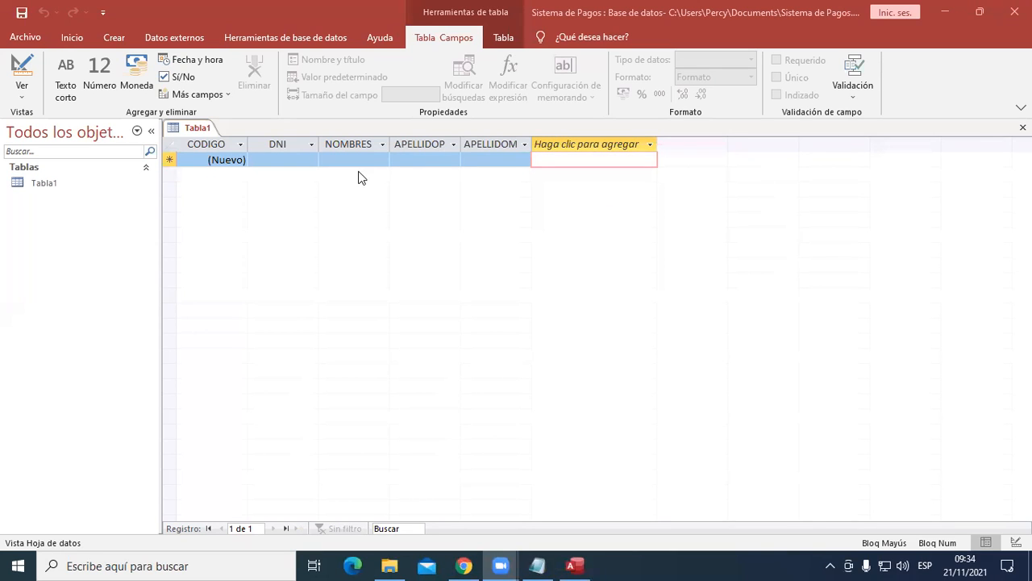
Examine the data types available for the existing DNI field.
{"action": "left_click", "coordinate": [278, 143]}
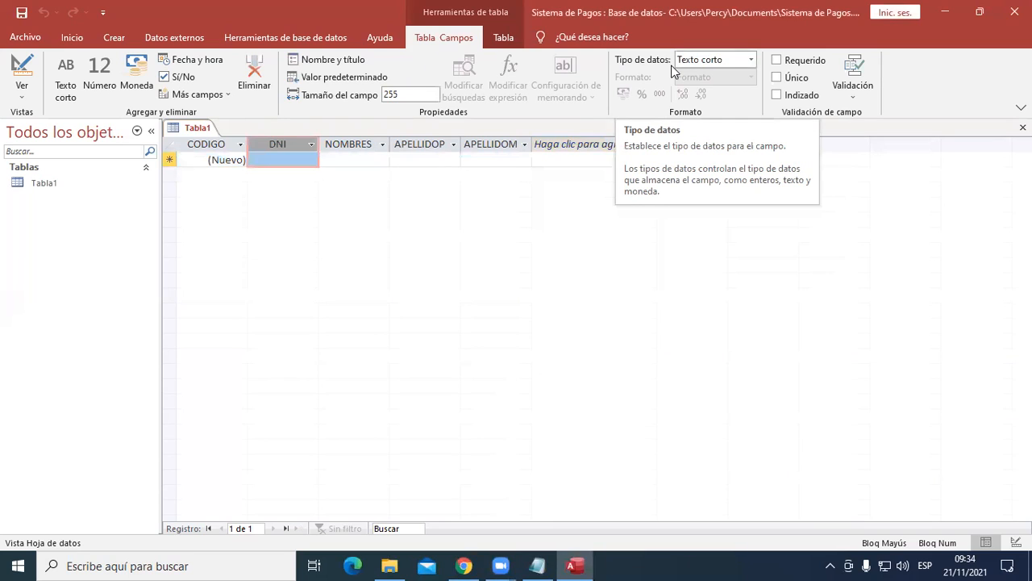
{"action": "left_click", "coordinate": [751, 59]}
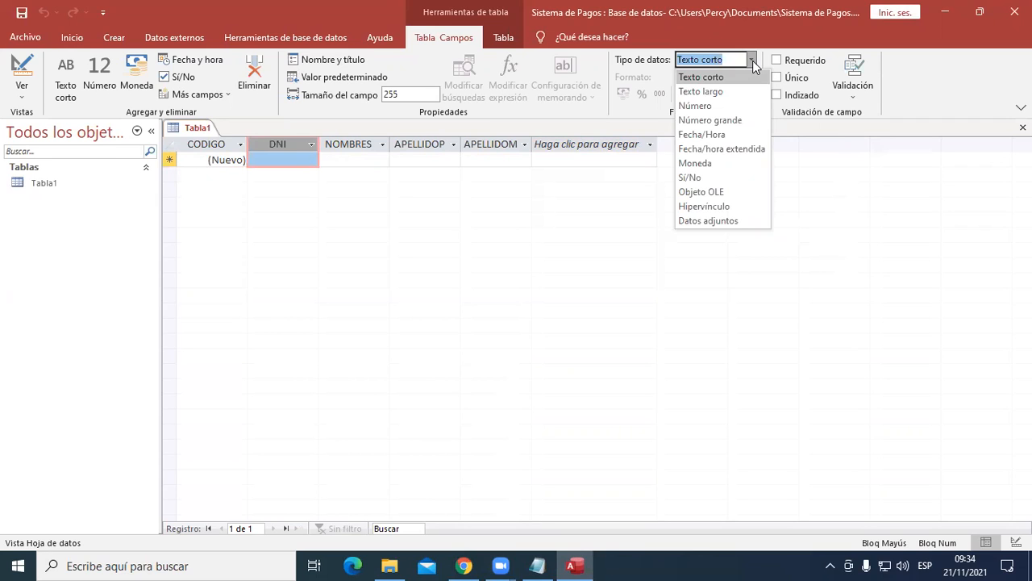
{"action": "left_click", "coordinate": [499, 145]}
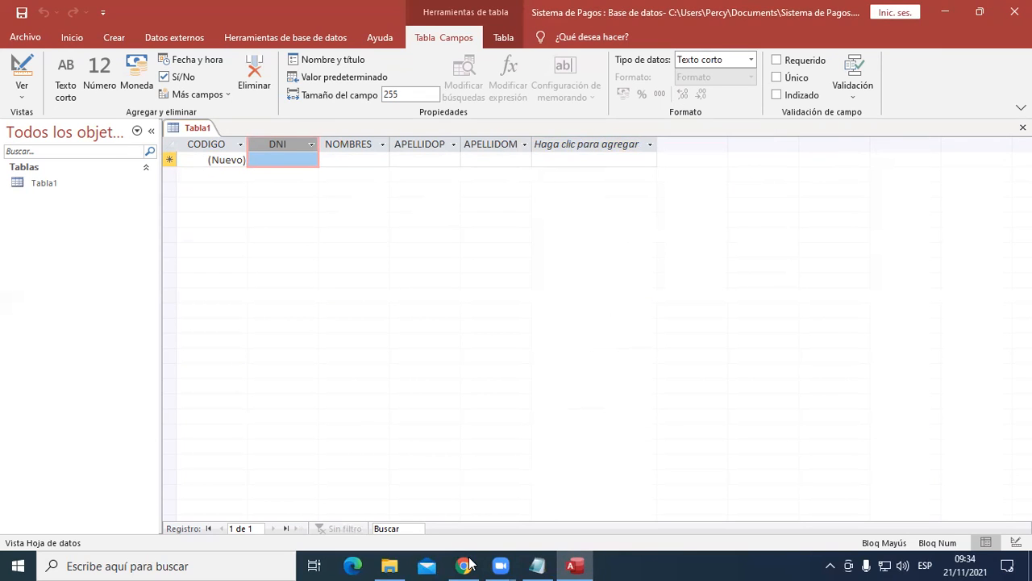
{"action": "left_click", "coordinate": [641, 145]}
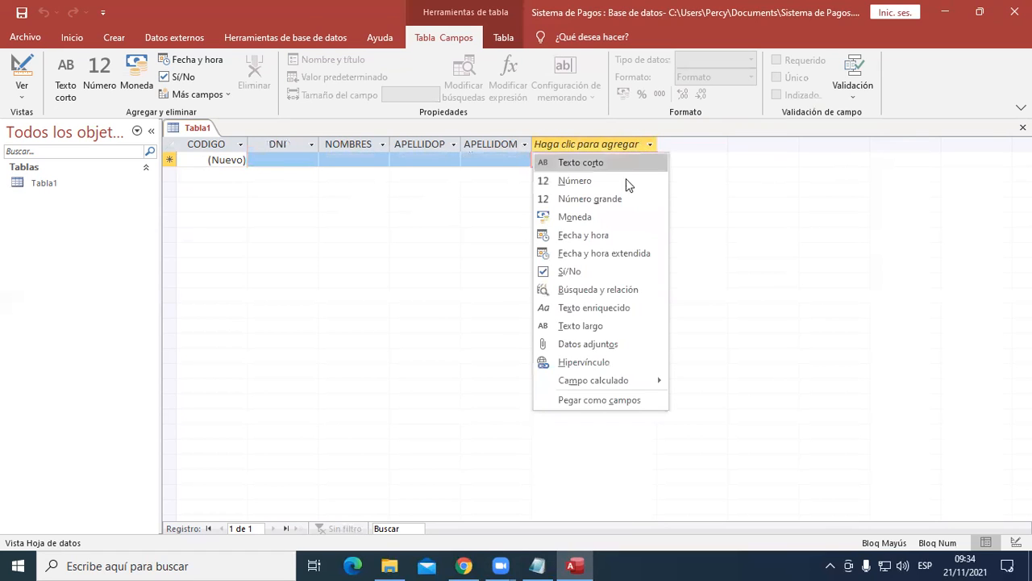
{"action": "left_click", "coordinate": [644, 292]}
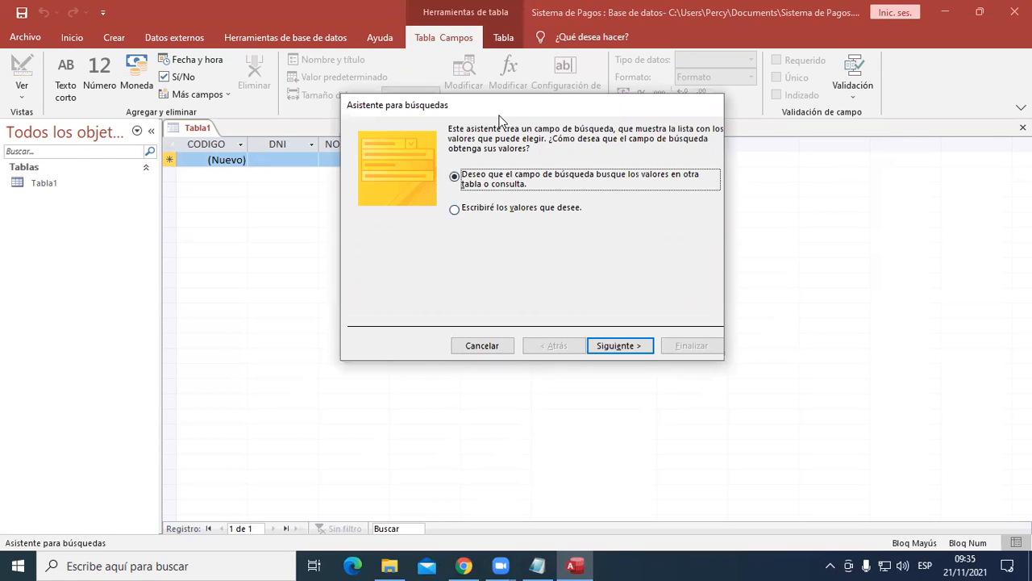
{"action": "left_click_drag", "start_coordinate": [493, 104], "coordinate": [413, 242]}
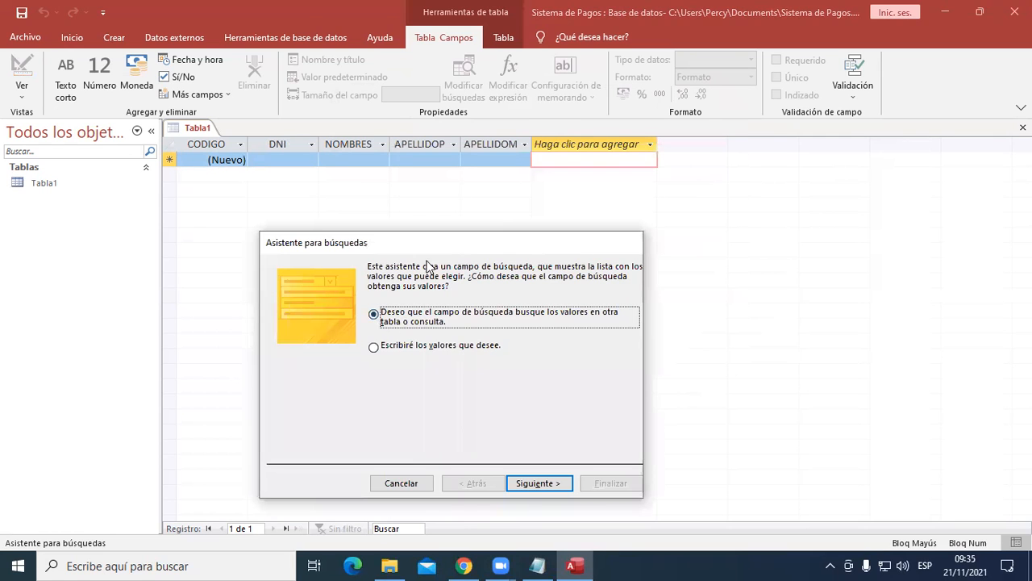
{"action": "left_click_drag", "start_coordinate": [429, 243], "coordinate": [422, 174]}
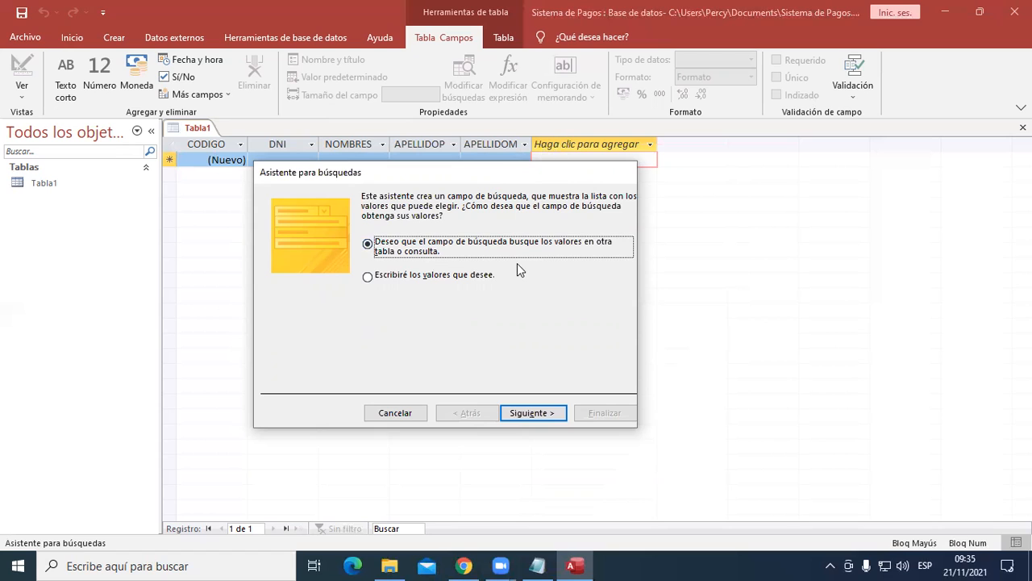
{"action": "left_click", "coordinate": [401, 280]}
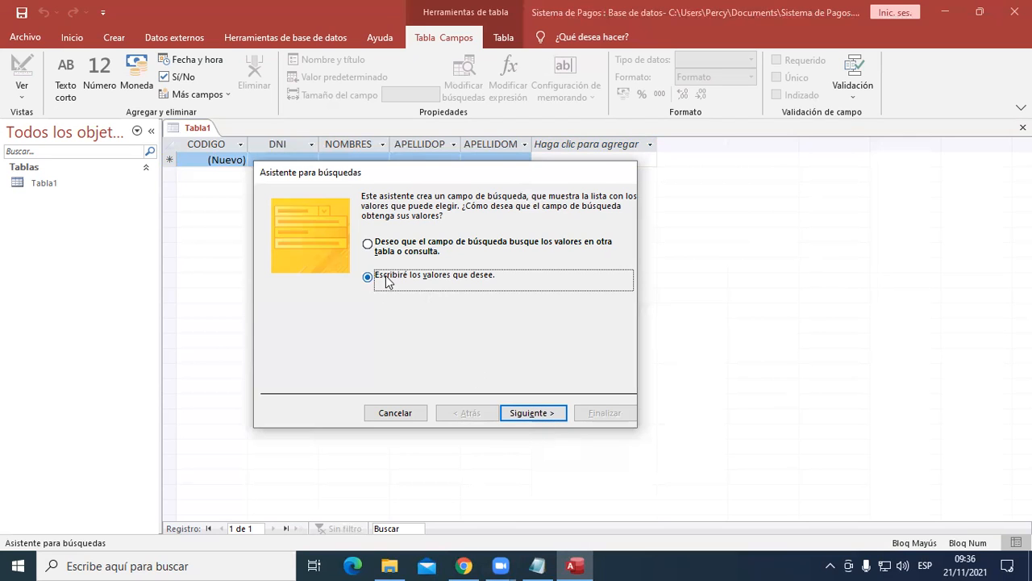
{"action": "left_click", "coordinate": [399, 413]}
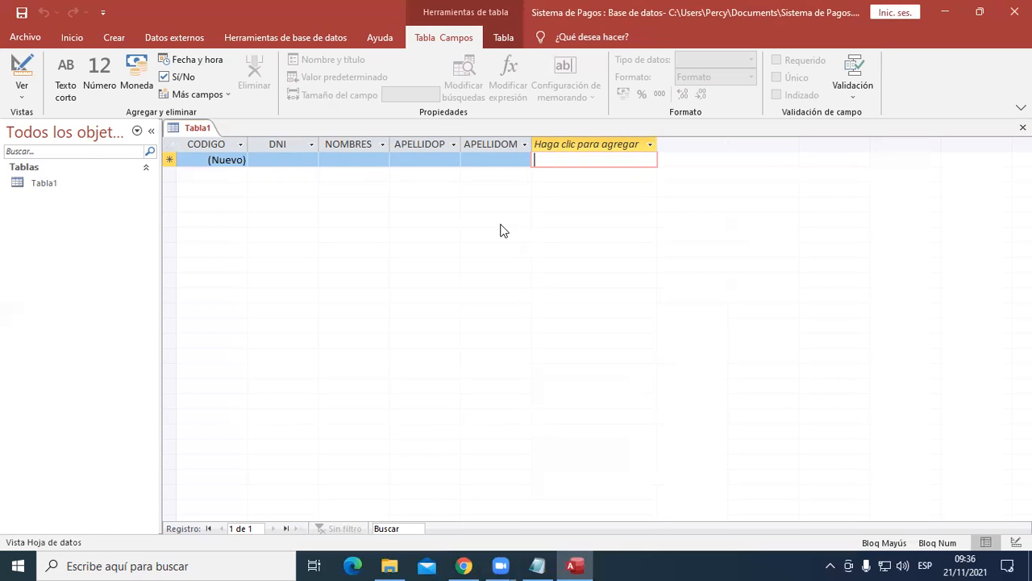
Start a Búsqueda y relación field after APELLIDOM whose list values are entered by hand.
{"action": "left_click", "coordinate": [648, 144]}
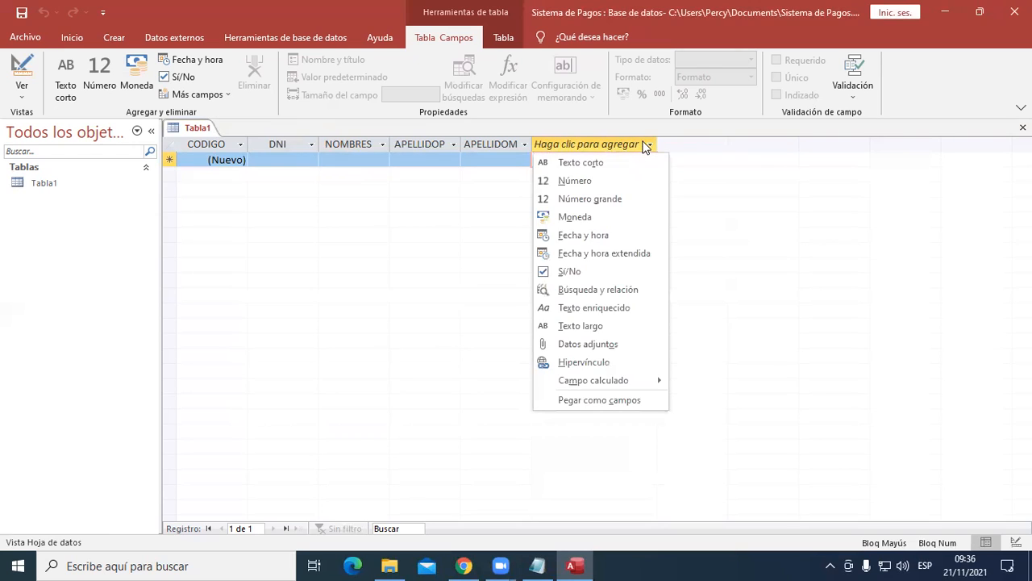
{"action": "left_click", "coordinate": [628, 294]}
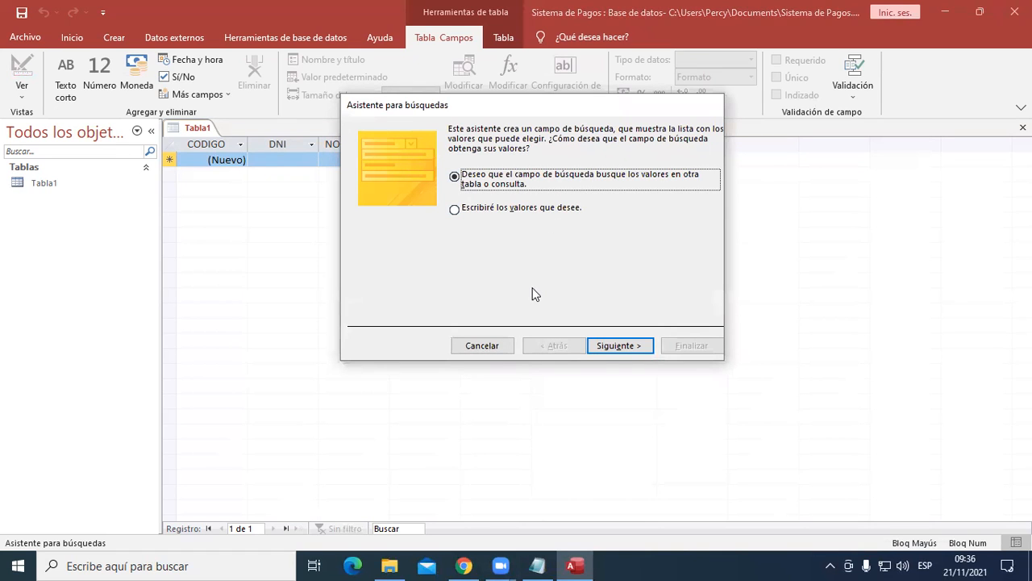
{"action": "left_click", "coordinate": [497, 213]}
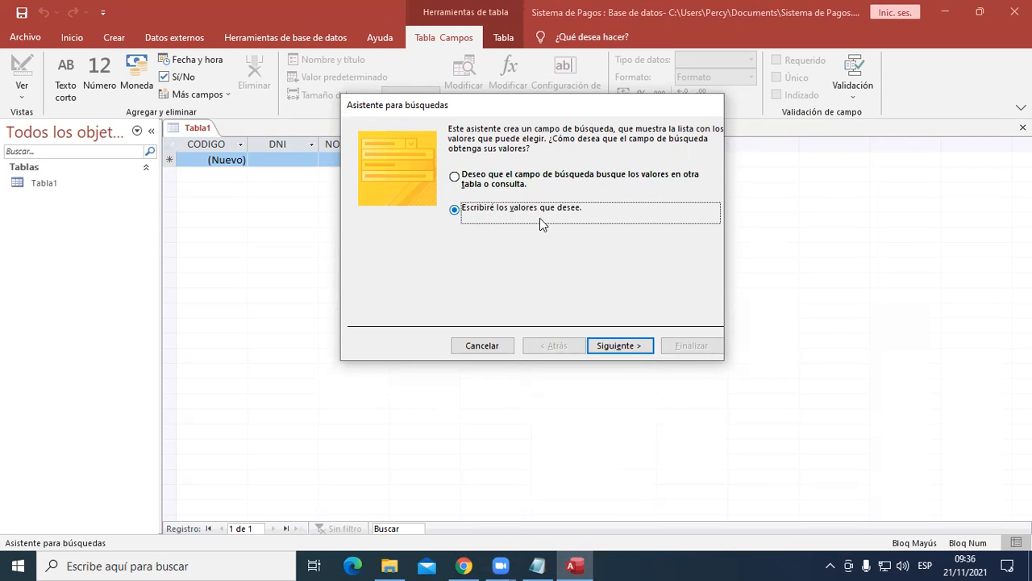
{"action": "left_click", "coordinate": [617, 346]}
Enter COMAS, LIMA, CARABAYLLO, VENTANILLAS and INDEPENDENCIA as the first values of the lookup list.
{"action": "left_click", "coordinate": [423, 234]}
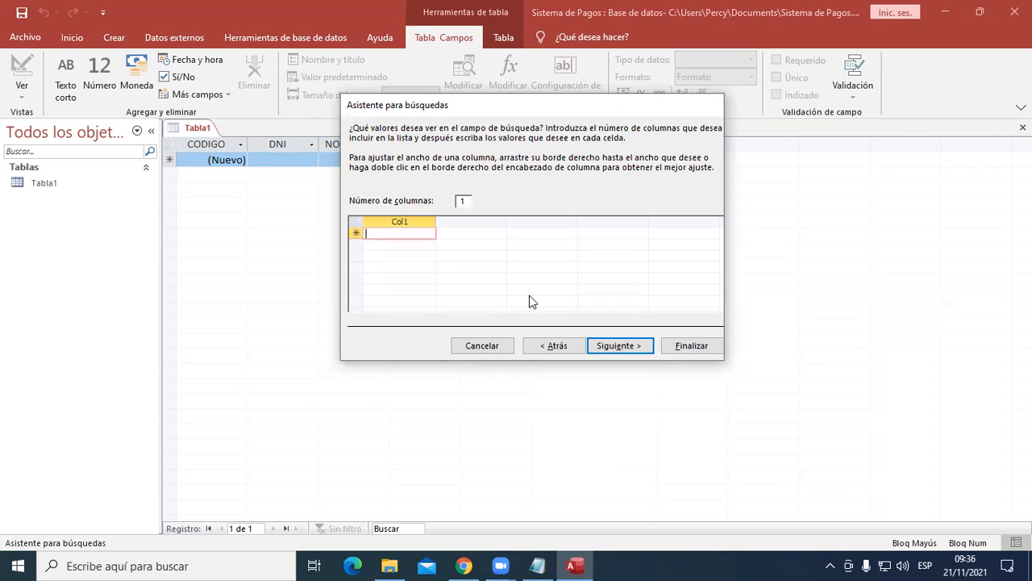
{"action": "type", "text": "COMAS"}
{"action": "key", "text": "Return"}
{"action": "type", "text": "LIMA"}
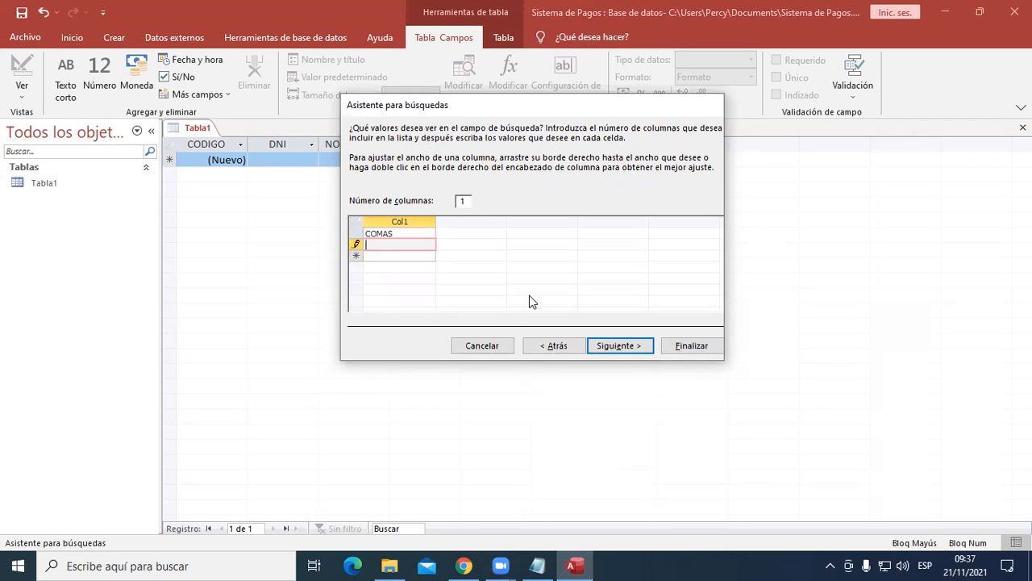
{"action": "key", "text": "Return"}
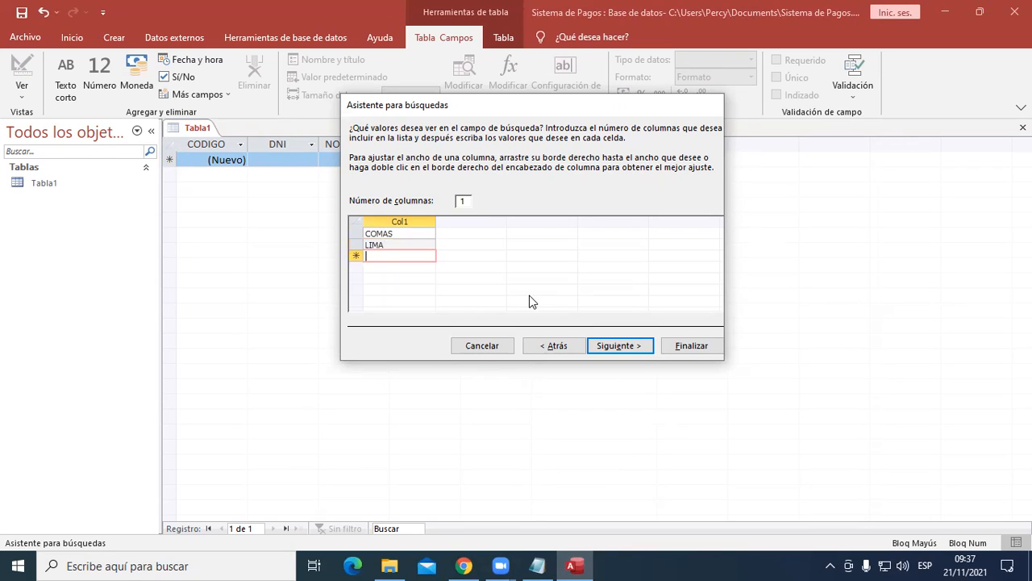
{"action": "type", "text": "CARABAYLLO"}
{"action": "key", "text": "Return"}
{"action": "type", "text": "VENTANILLAS"}
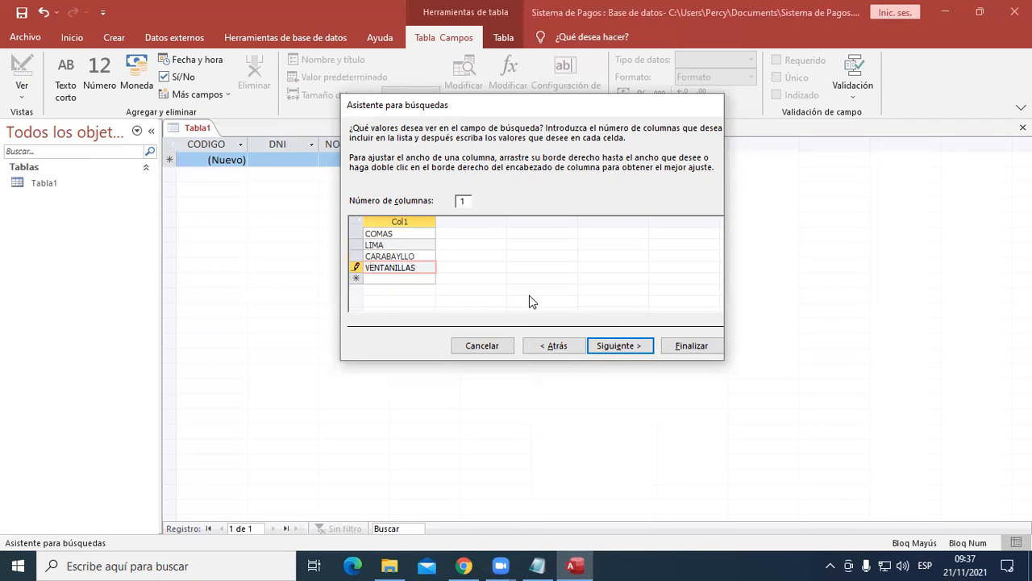
{"action": "left_click", "coordinate": [395, 278]}
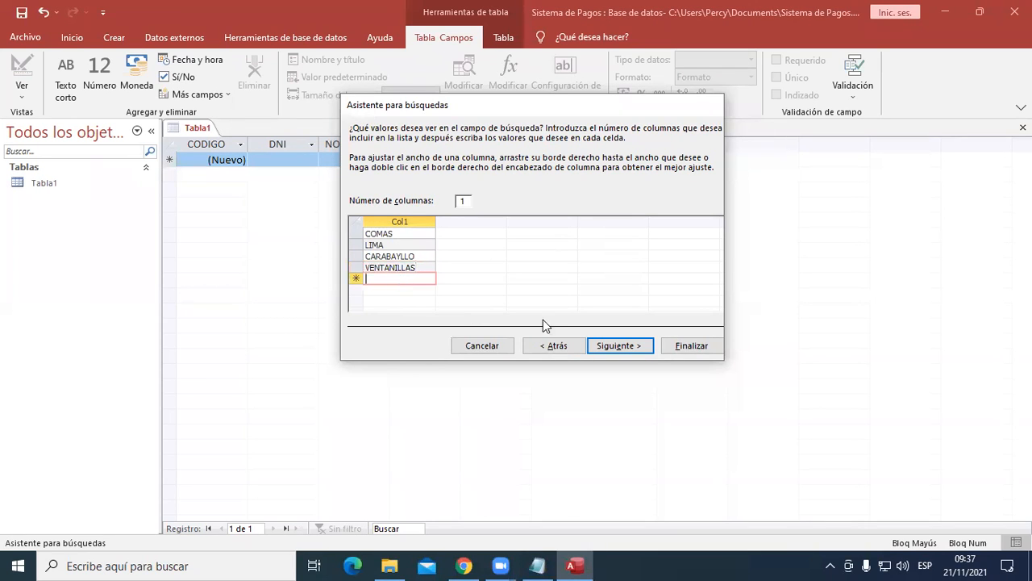
{"action": "type", "text": "INDE"}
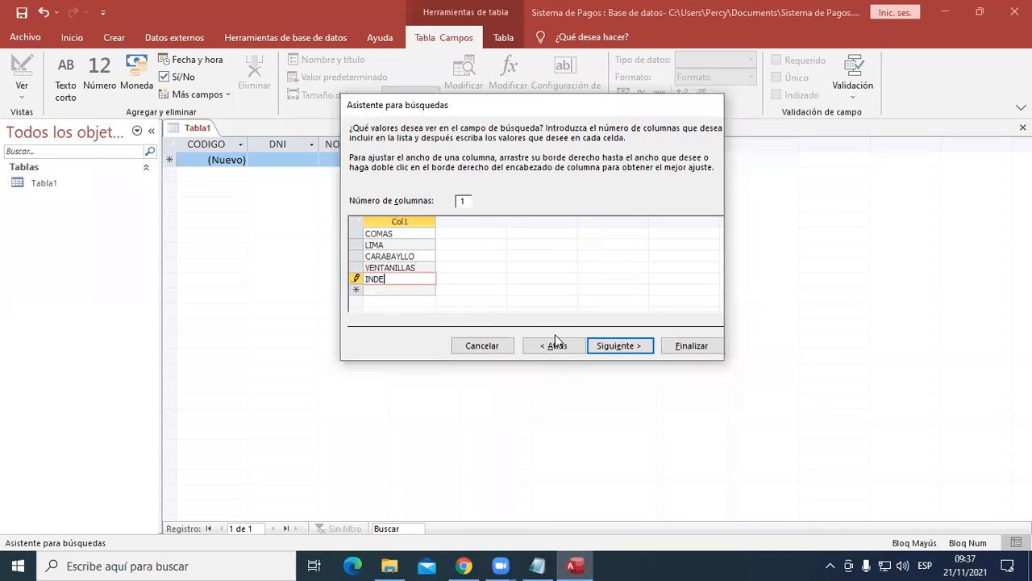
{"action": "type", "text": "PENDENCIA"}
{"action": "key", "text": "Return"}
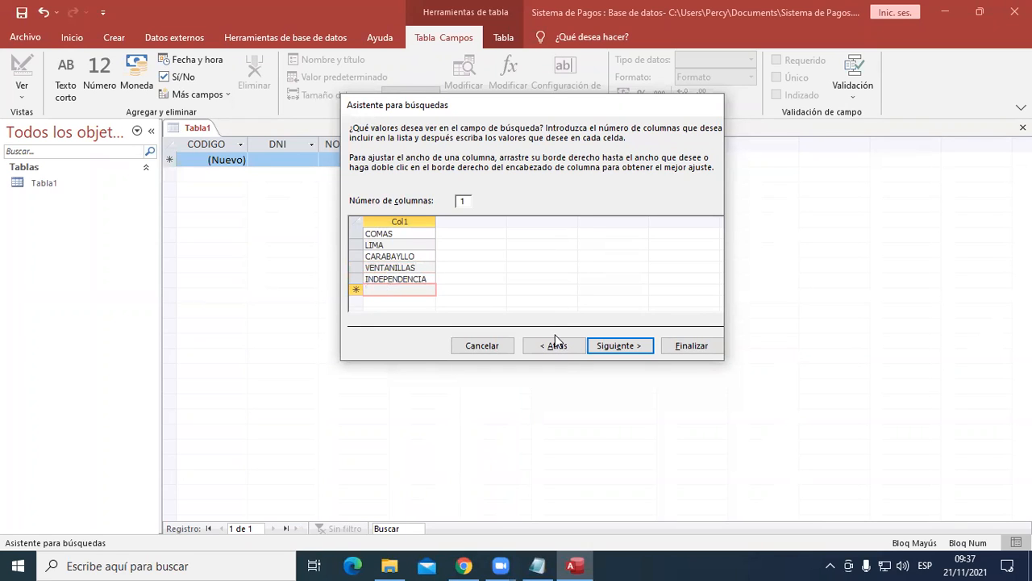
Add LOS OLIVOS, CALLAO, CERCADO, MIRAFLORES and SAN BORJA to the lookup list and review the entries.
{"action": "type", "text": "LOS OLIVOS"}
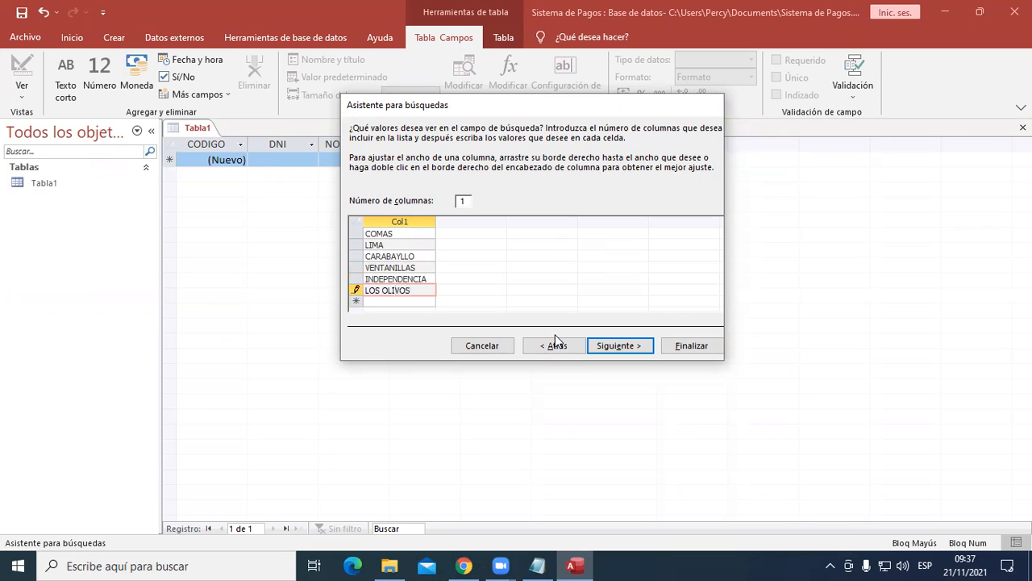
{"action": "key", "text": "Return"}
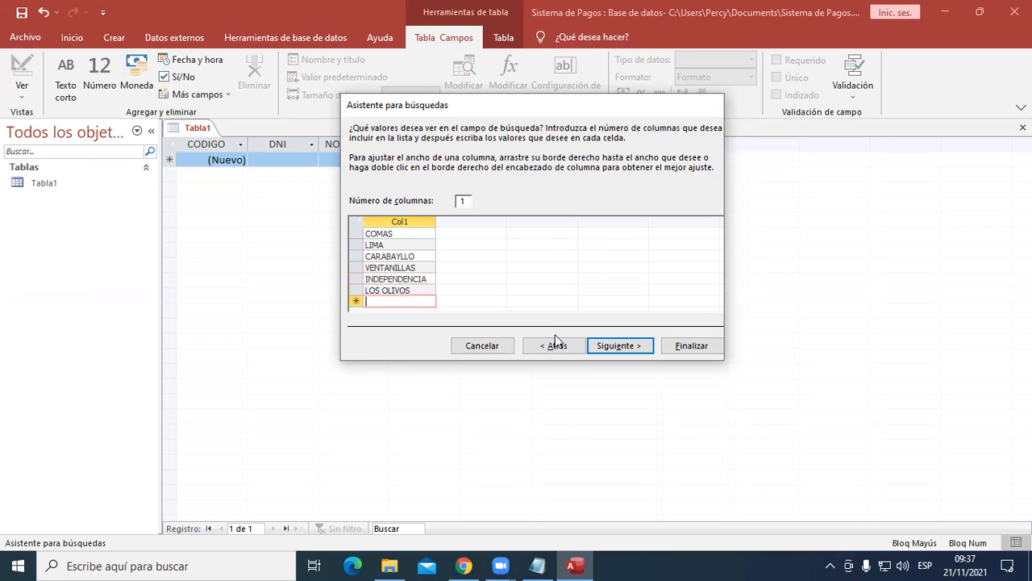
{"action": "type", "text": "CALLAO"}
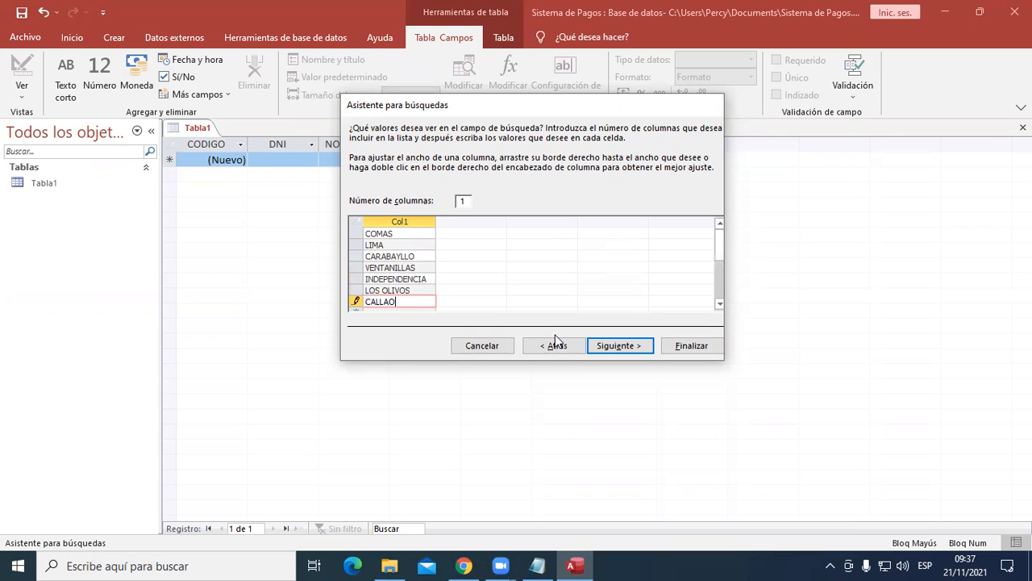
{"action": "key", "text": "Return"}
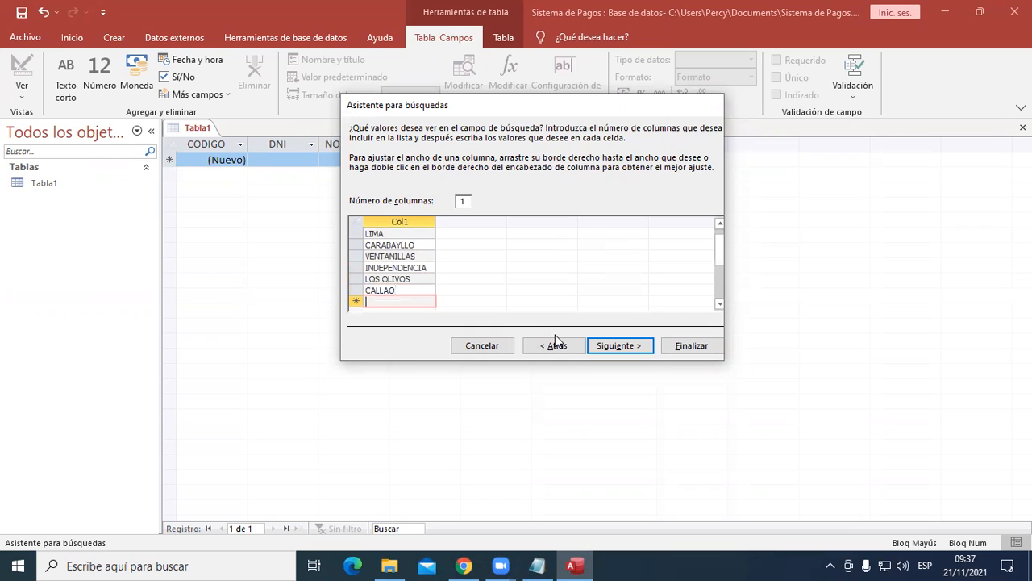
{"action": "type", "text": "CERCADO"}
{"action": "key", "text": "Return"}
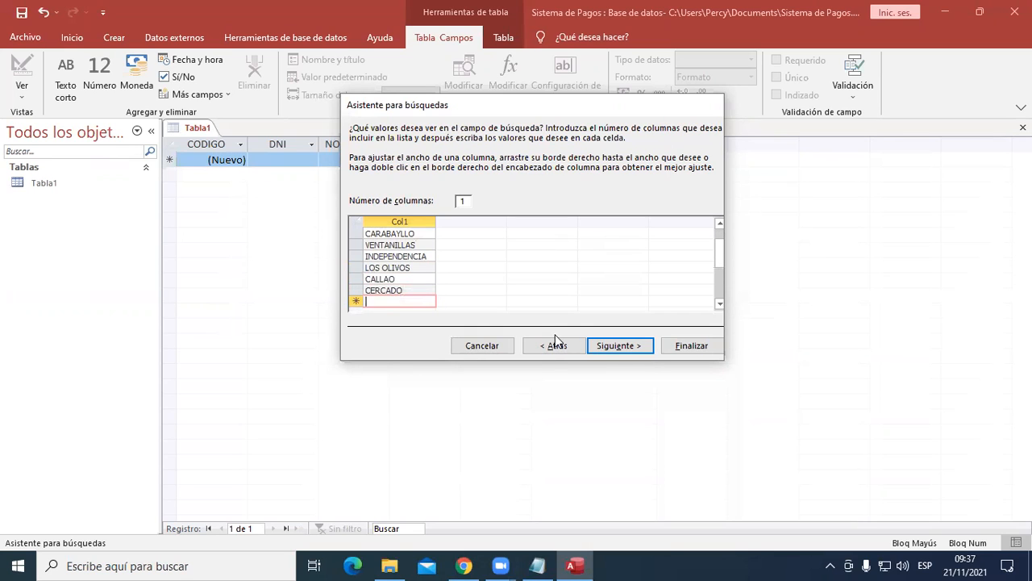
{"action": "type", "text": "MIRAFLORES"}
{"action": "key", "text": "Return"}
{"action": "type", "text": "SAN "}
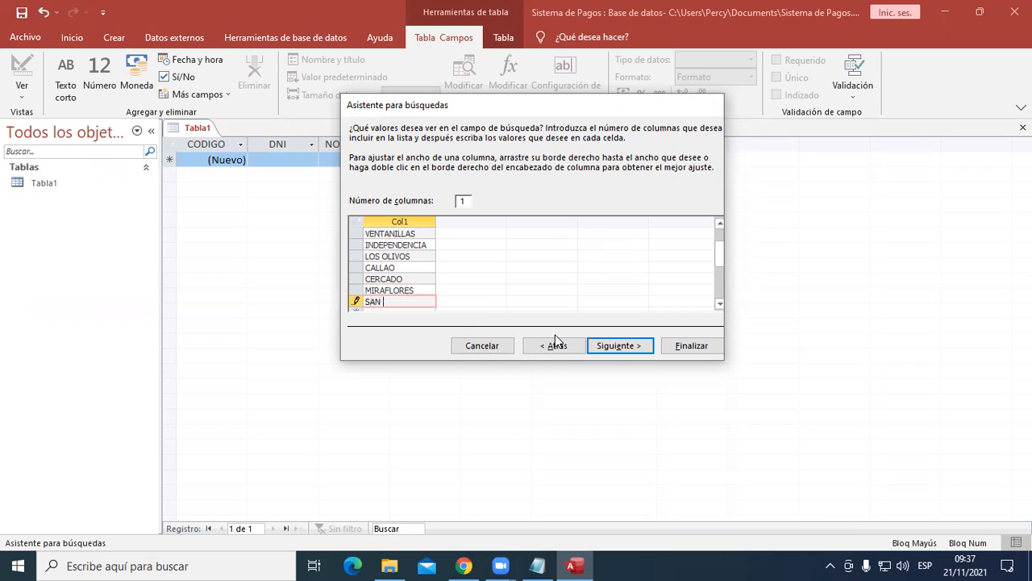
{"action": "type", "text": "BORJA"}
{"action": "scroll", "coordinate": [412, 252], "scroll_direction": "down", "scroll_amount": 2}
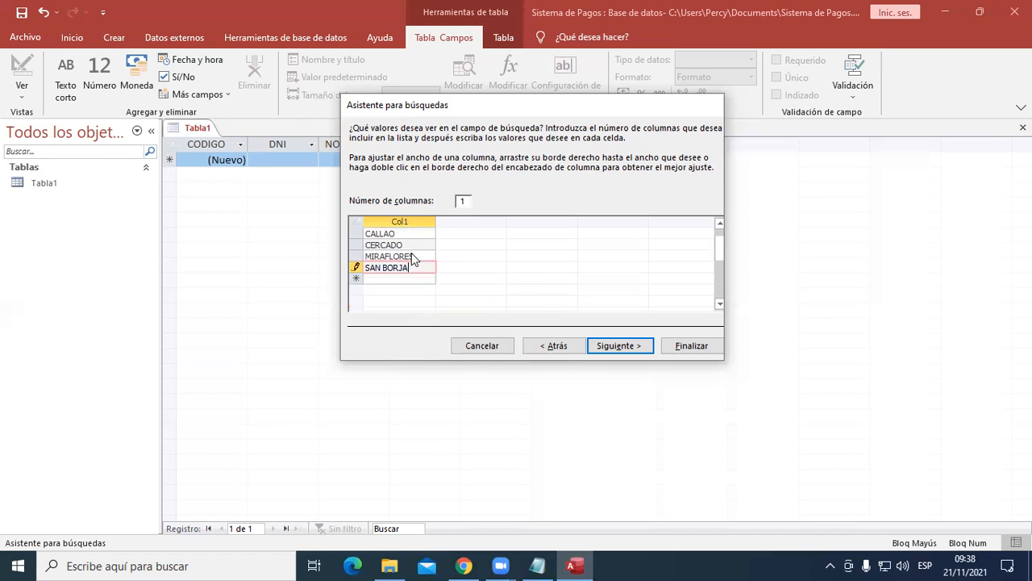
{"action": "scroll", "coordinate": [424, 255], "scroll_direction": "up", "scroll_amount": 3}
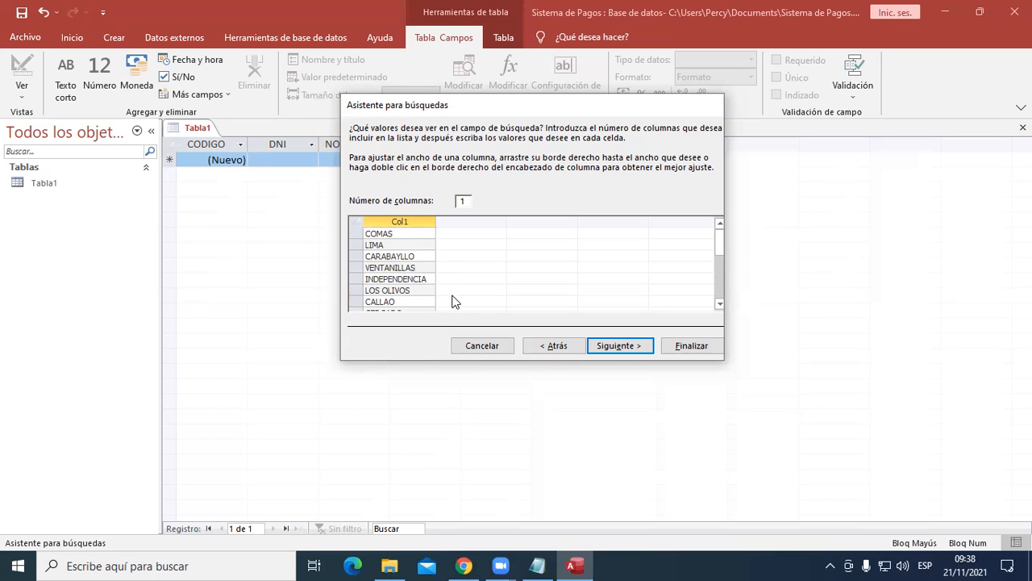
Label the lookup field DISTRITO, finish the wizard and save the table as ALUMNOS.
{"action": "left_click", "coordinate": [620, 356]}
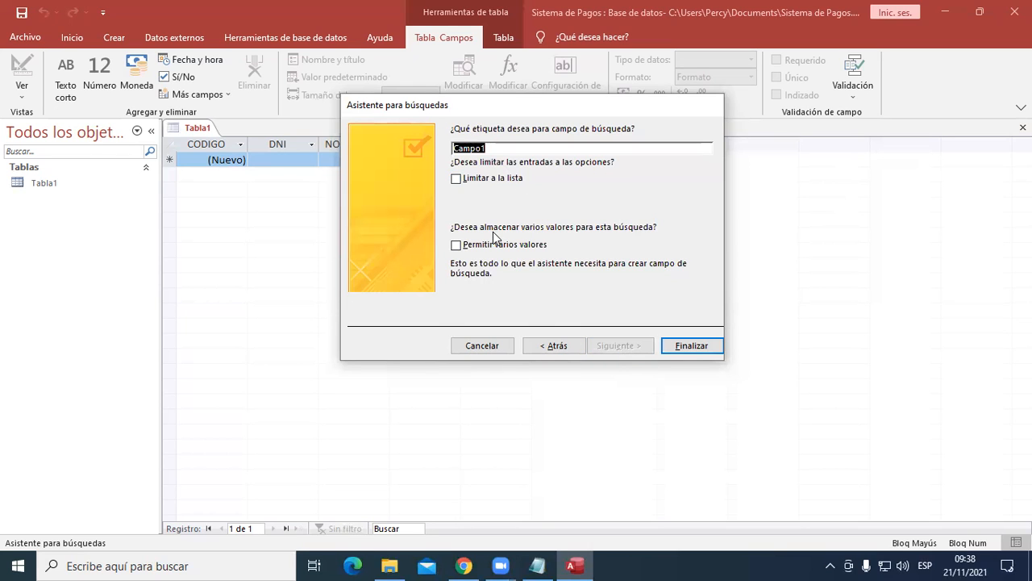
{"action": "type", "text": "DISTRITO"}
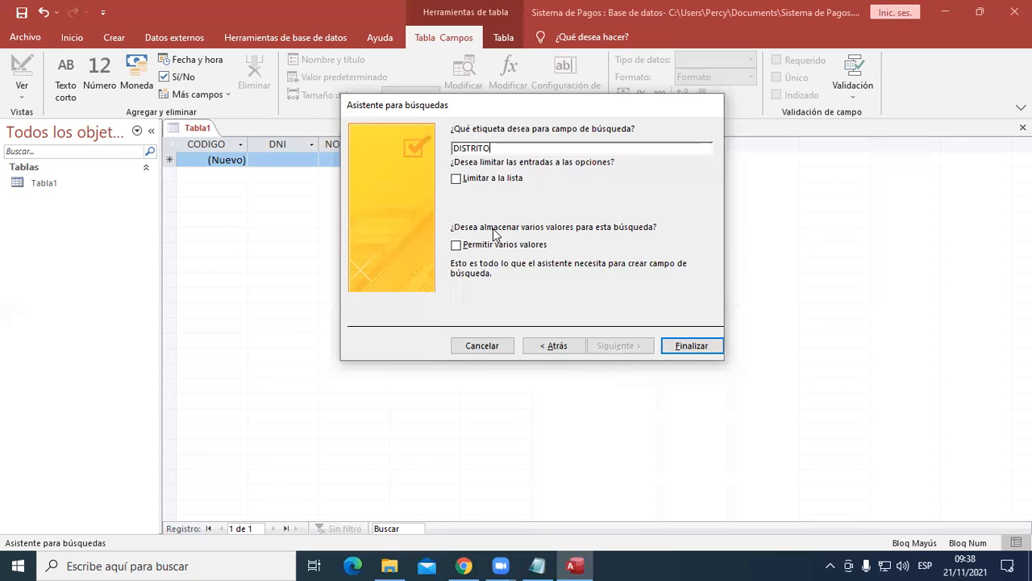
{"action": "left_click", "coordinate": [691, 348]}
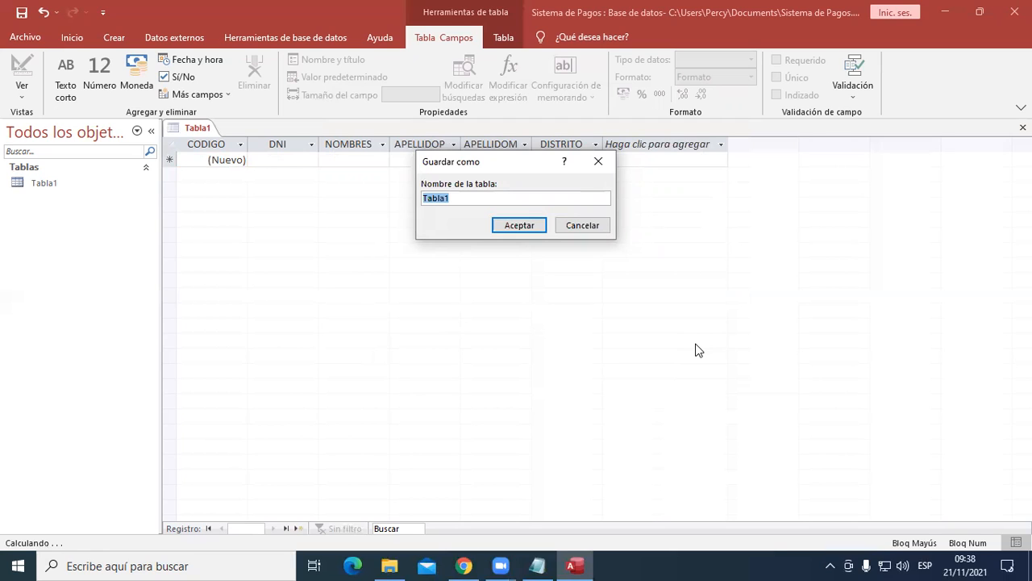
{"action": "type", "text": "ALUMNOS"}
{"action": "left_click", "coordinate": [519, 225]}
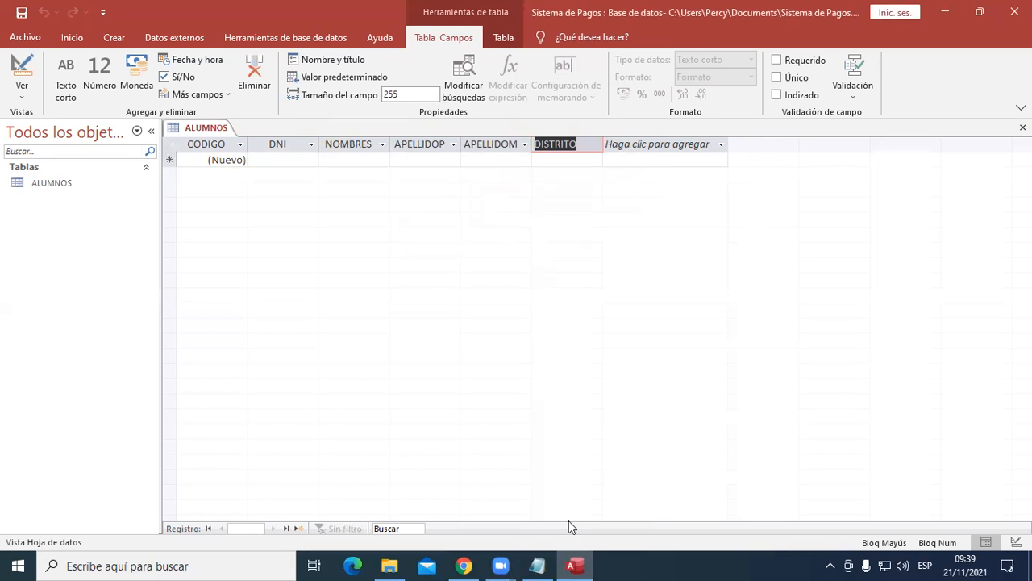
Add a Texto corto field named DIRECCION after DISTRITO in the ALUMNOS table.
{"action": "left_click", "coordinate": [691, 145]}
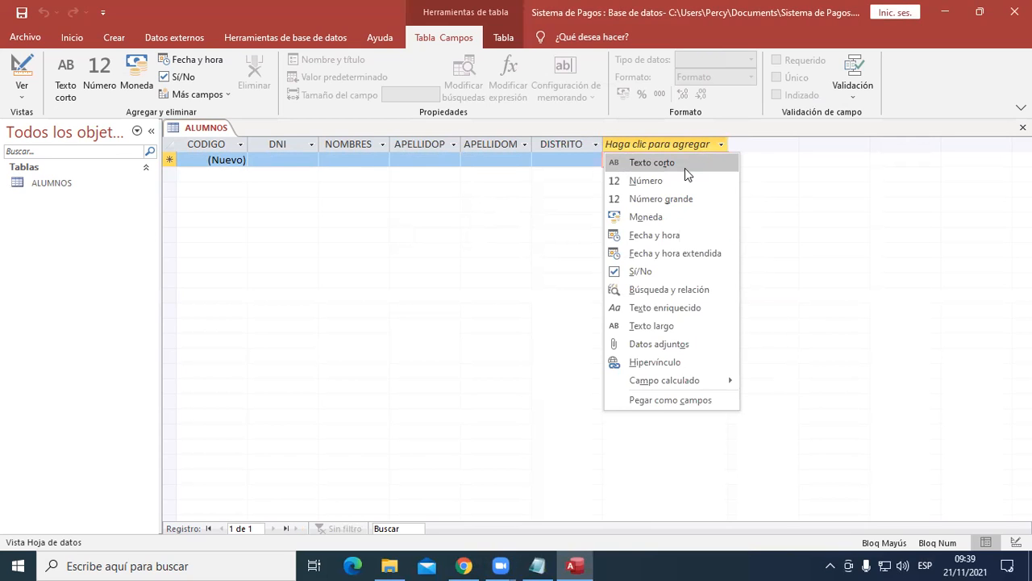
{"action": "left_click", "coordinate": [685, 164]}
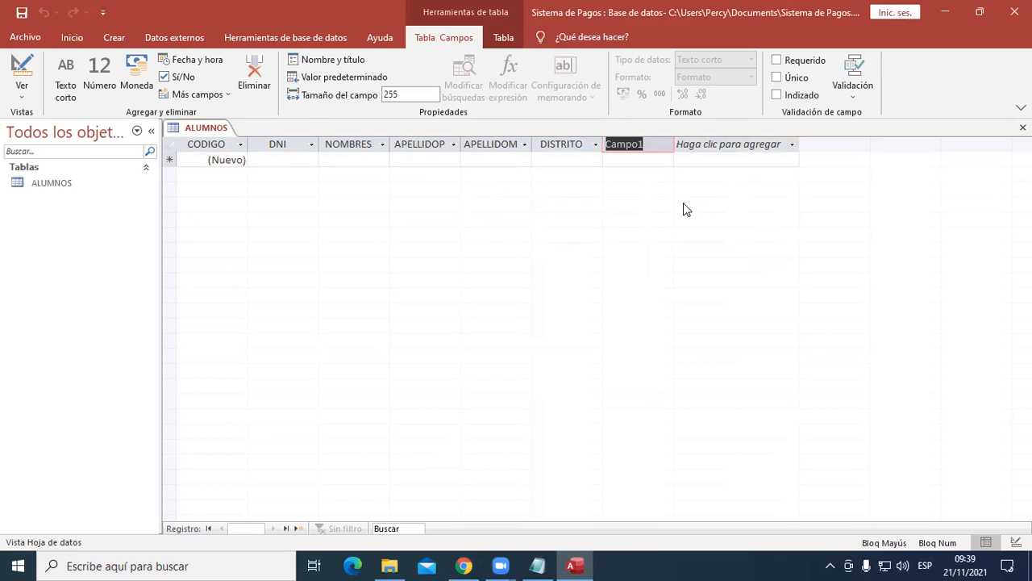
{"action": "type", "text": "DI"}
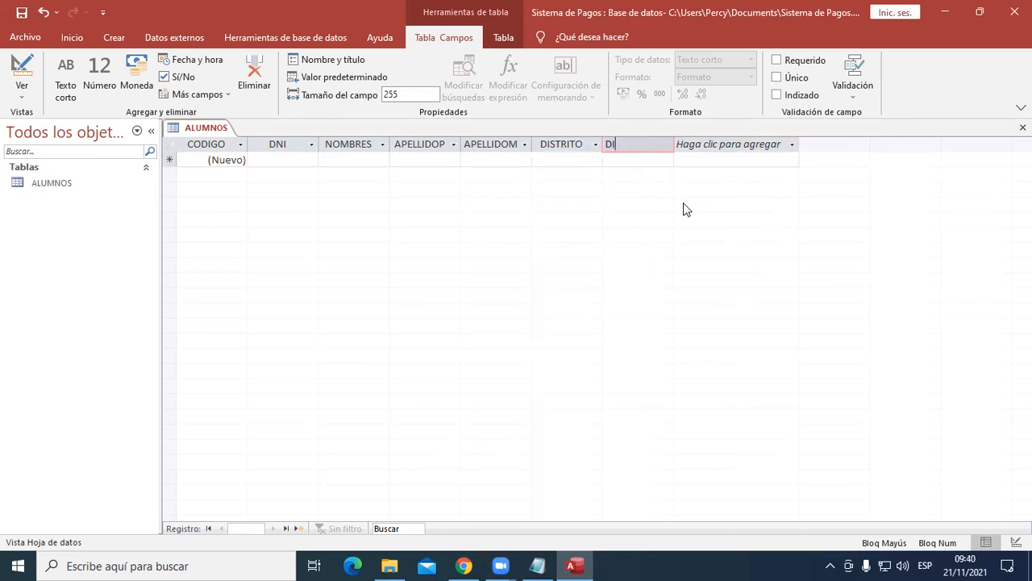
{"action": "type", "text": "RECCION"}
{"action": "left_click", "coordinate": [718, 150]}
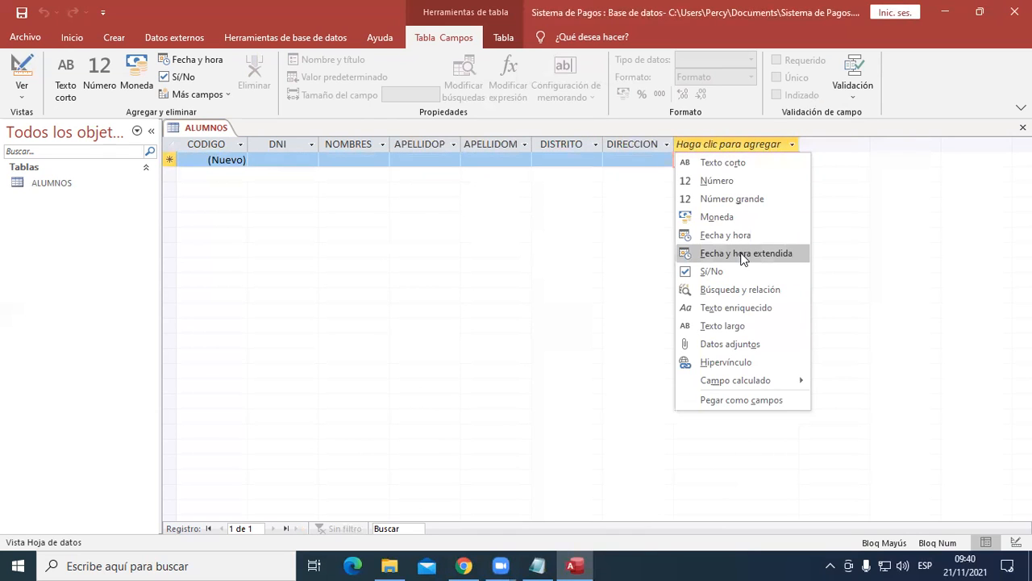
Add a Texto corto field named CELULAR and a Fecha y hora field named FNACIMIENTO after DIRECCION.
{"action": "left_click", "coordinate": [756, 163]}
{"action": "type", "text": "CELULAR"}
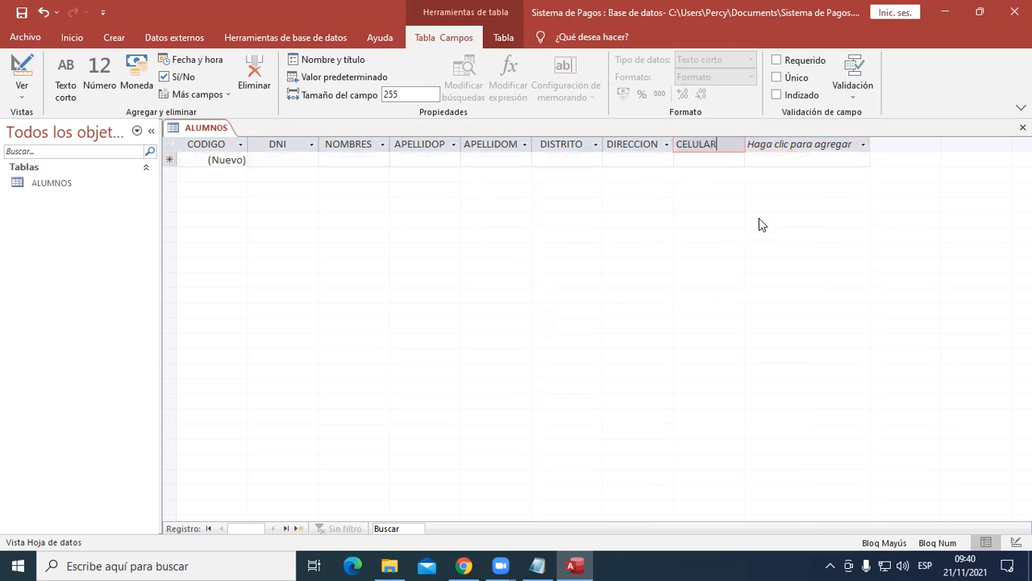
{"action": "left_click", "coordinate": [801, 146]}
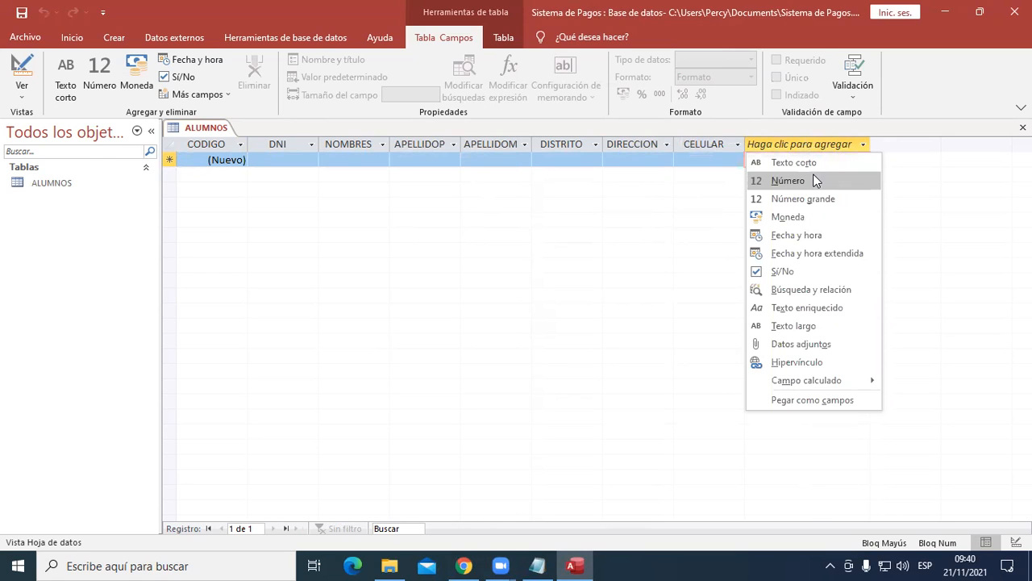
{"action": "left_click", "coordinate": [819, 240]}
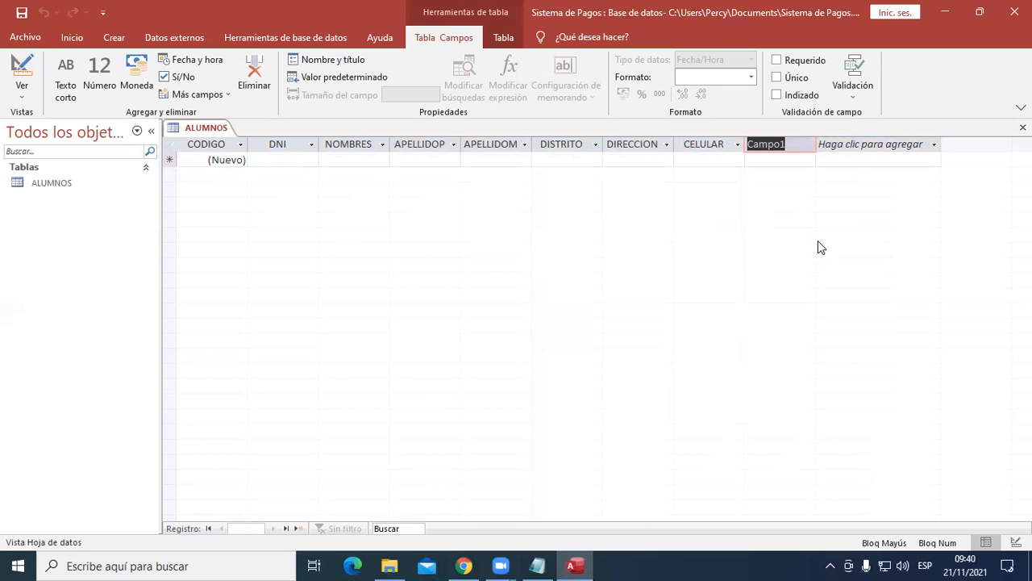
{"action": "type", "text": "F"}
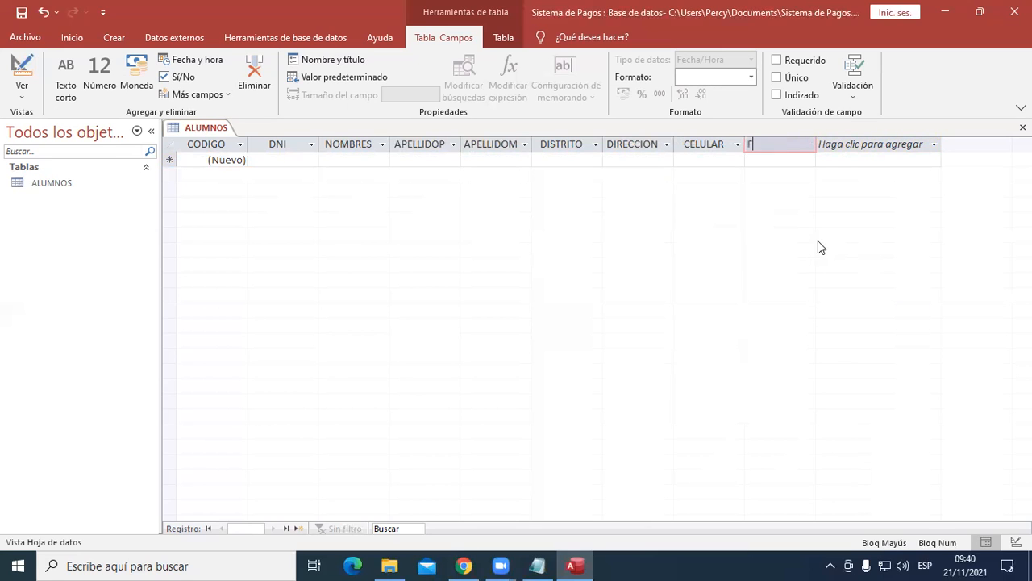
{"action": "type", "text": "NACIMIENTO"}
Check the Alumnos field list in the Notepad notes for the remaining field and its type, and return to the ALUMNOS table.
{"action": "left_click", "coordinate": [865, 142]}
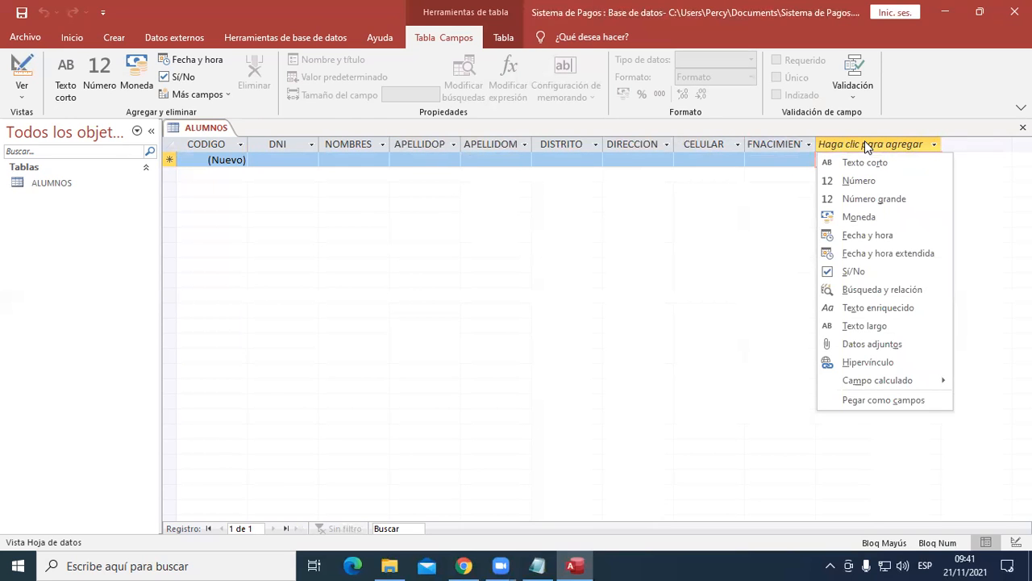
{"action": "left_click", "coordinate": [538, 564]}
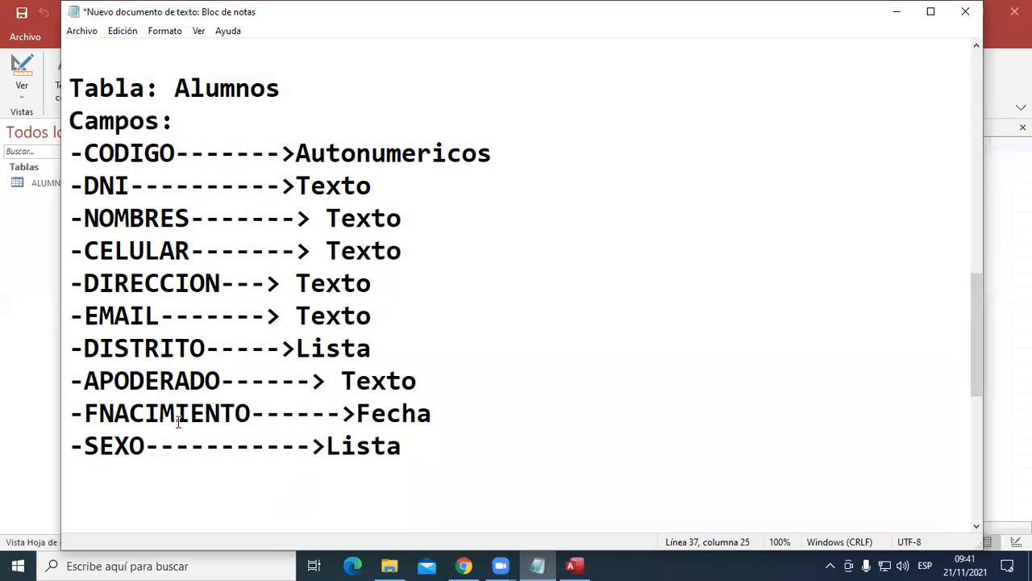
{"action": "left_click", "coordinate": [538, 564]}
{"action": "left_click", "coordinate": [867, 147]}
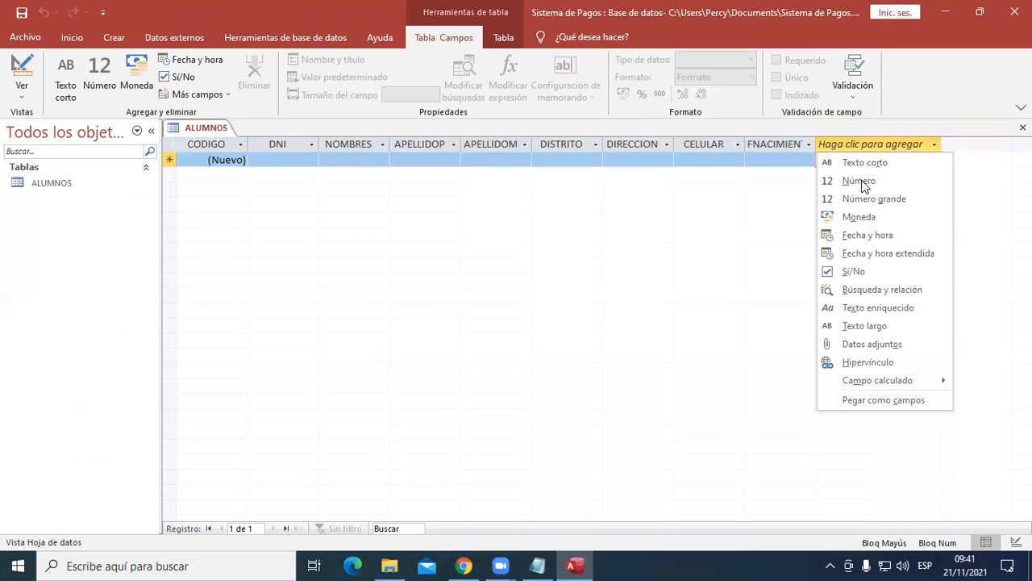
{"action": "left_click", "coordinate": [537, 565]}
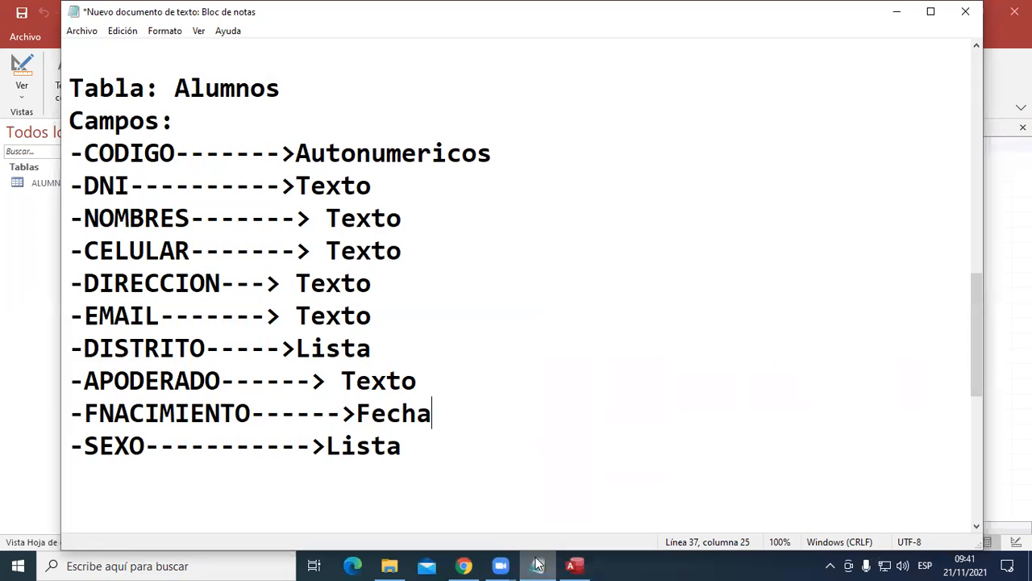
{"action": "left_click_drag", "start_coordinate": [71, 445], "coordinate": [438, 446]}
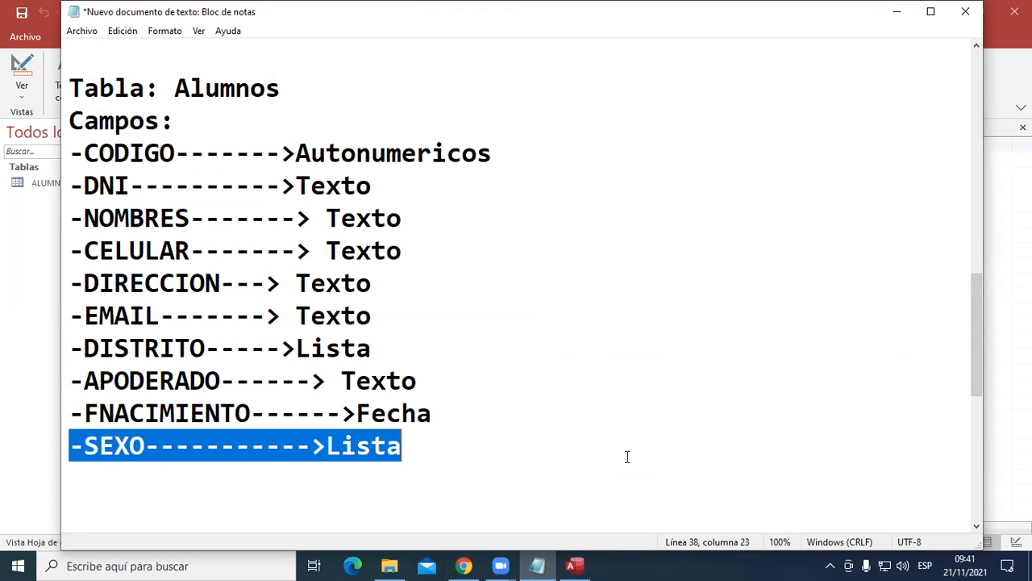
{"action": "left_click", "coordinate": [892, 12]}
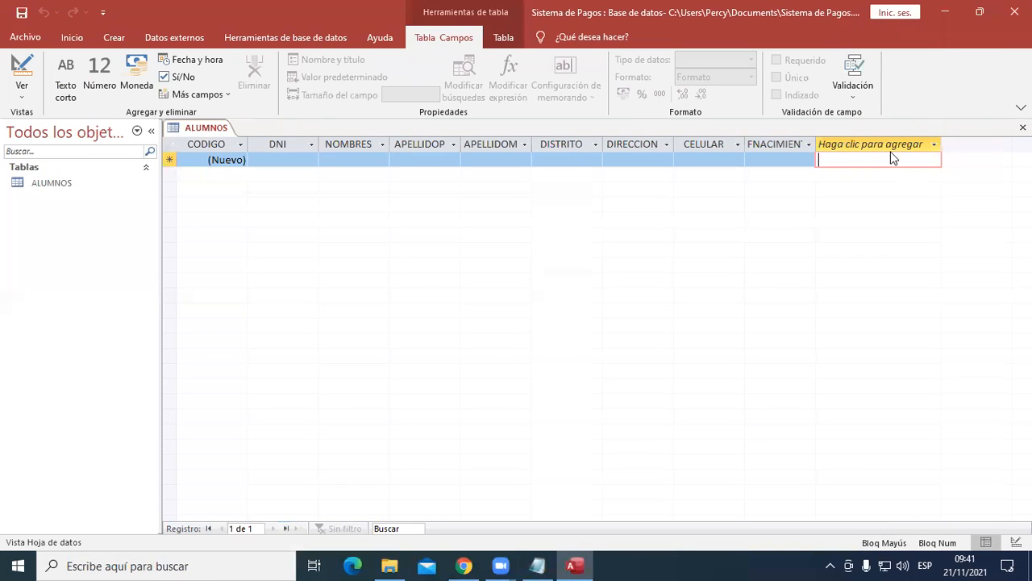
Start a Búsqueda y relación field after FNACIMIENTO, choosing to supply the list values manually.
{"action": "left_click", "coordinate": [894, 147]}
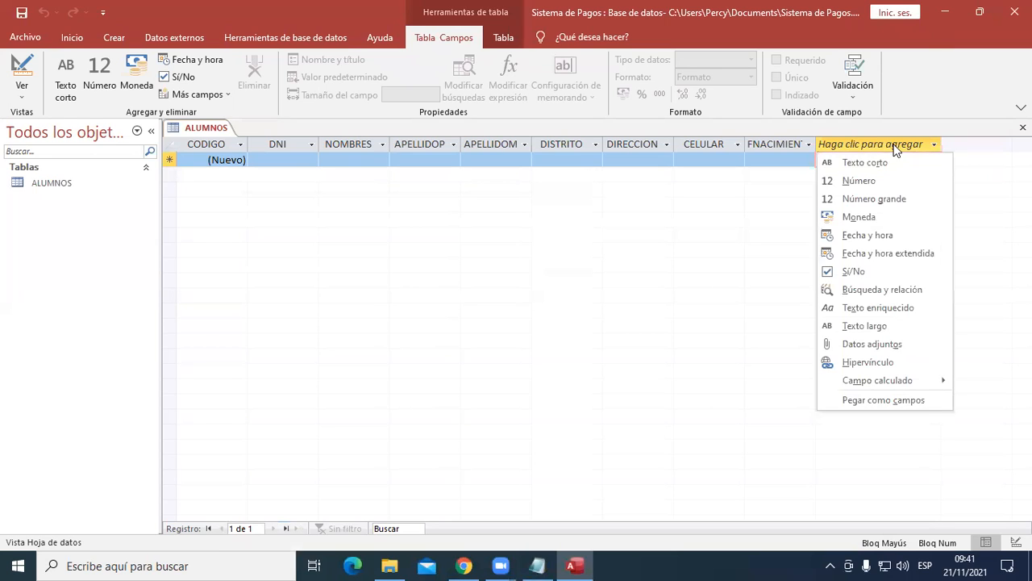
{"action": "left_click", "coordinate": [903, 295]}
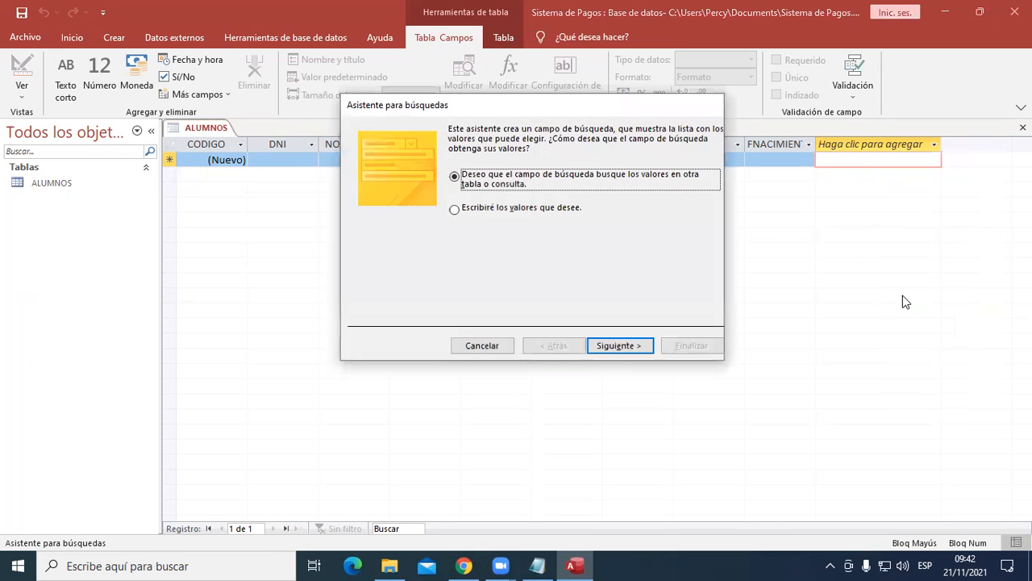
{"action": "left_click", "coordinate": [484, 212]}
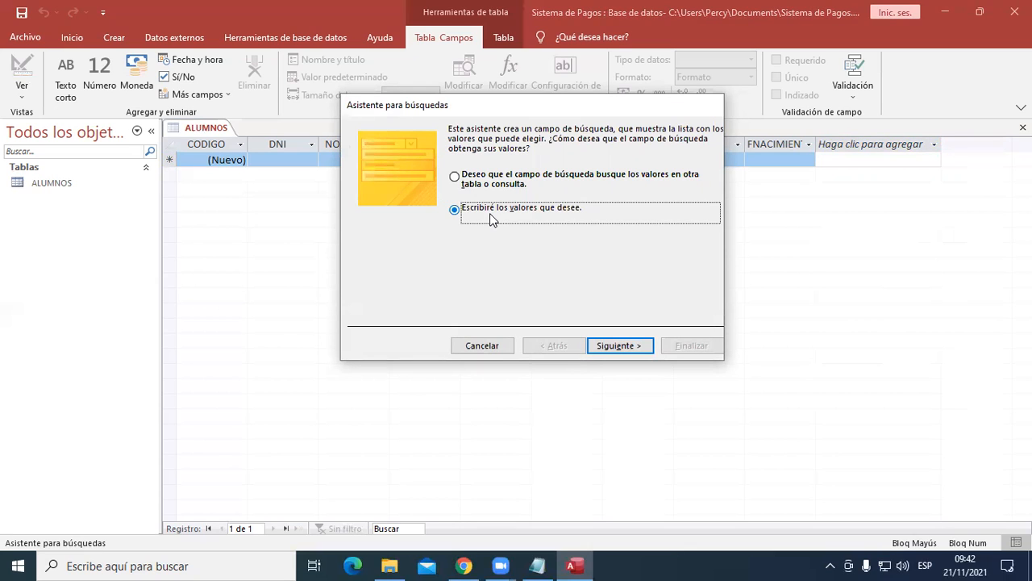
{"action": "left_click", "coordinate": [618, 347]}
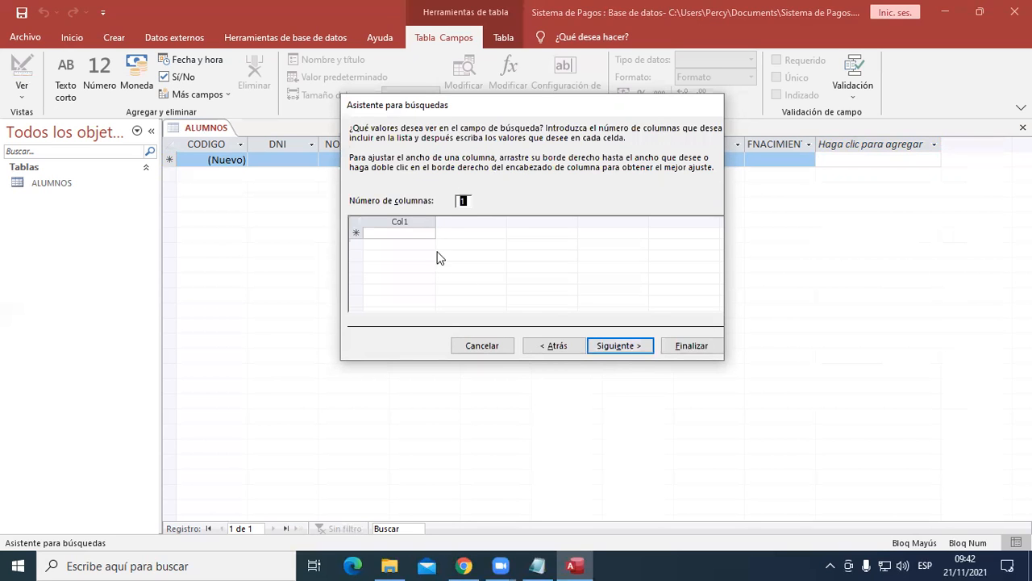
Enter MASCULINO and FEMENINO as the values of the single-column lookup list.
{"action": "left_click", "coordinate": [414, 235]}
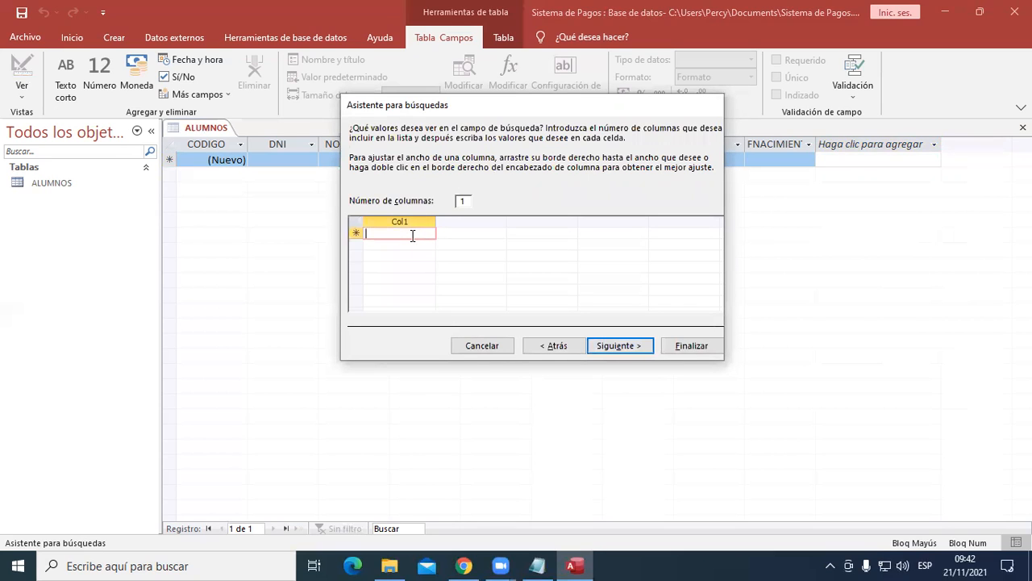
{"action": "type", "text": "MASCULINO"}
{"action": "key", "text": "Return"}
{"action": "type", "text": "FEME"}
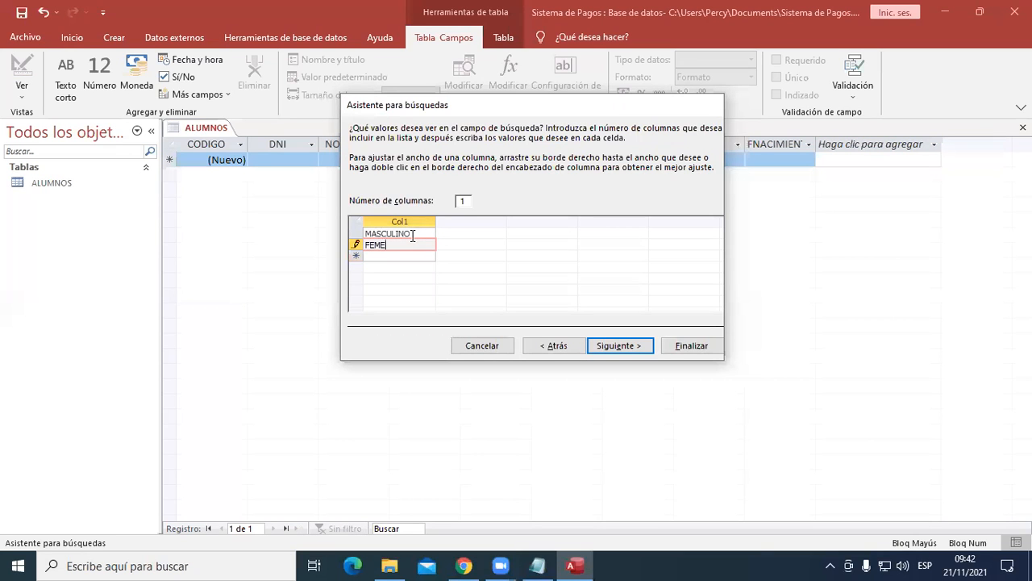
{"action": "type", "text": "NINO"}
Label the lookup field SEXO and finish the wizard.
{"action": "left_click", "coordinate": [617, 349]}
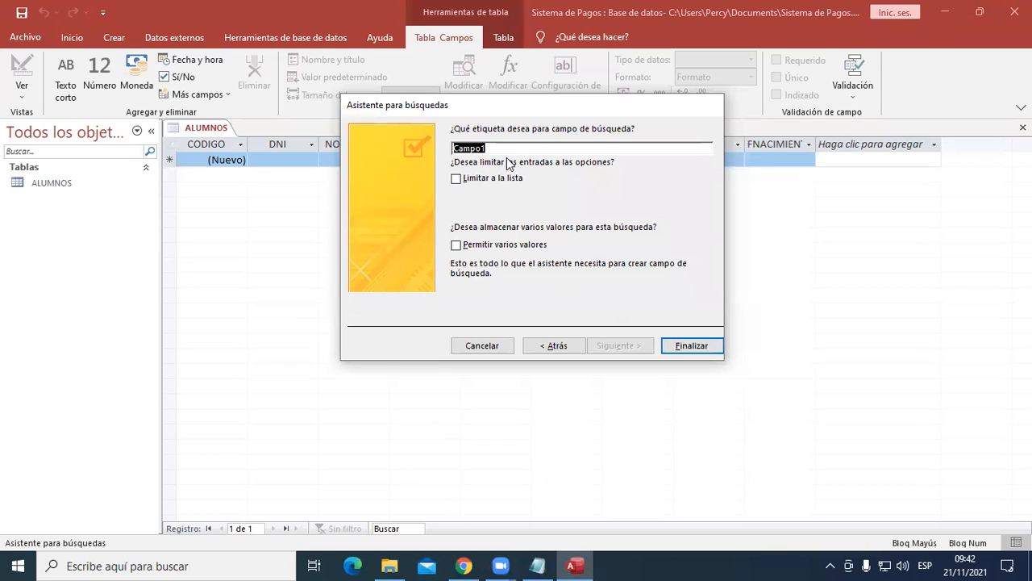
{"action": "type", "text": "SEXO"}
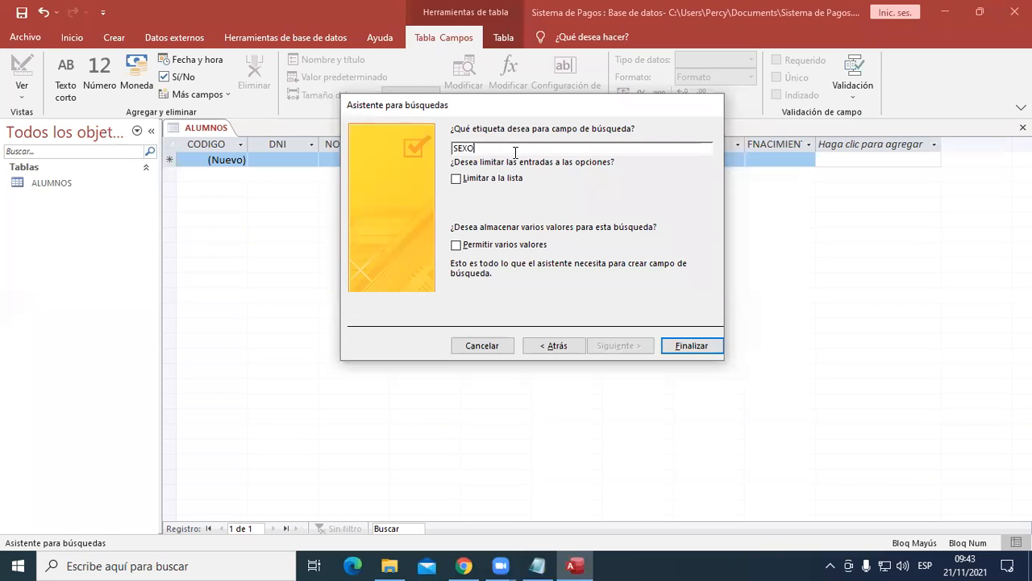
{"action": "left_click", "coordinate": [692, 346]}
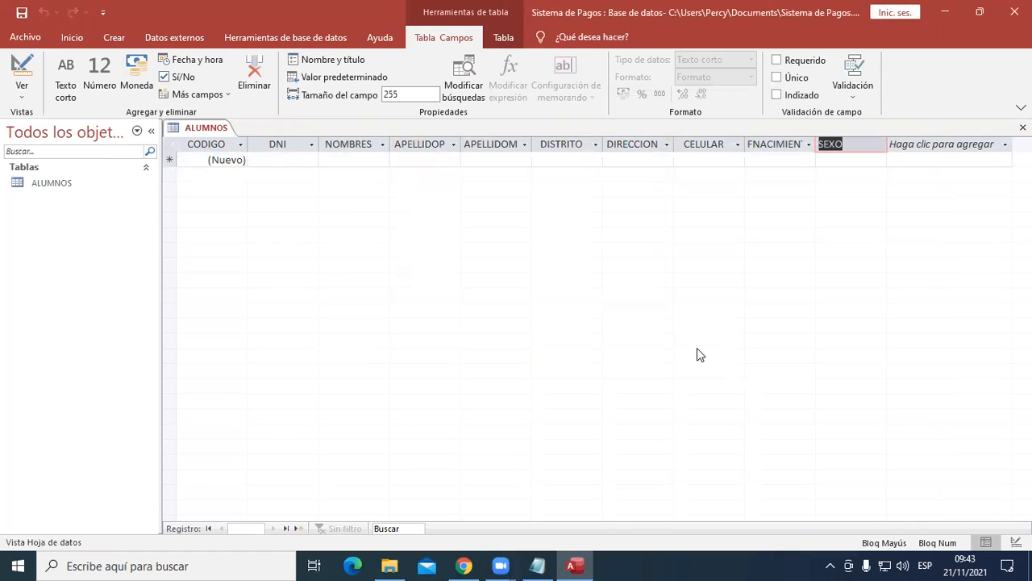
Add a Texto corto field named APODERADO after SEXO in the ALUMNOS table.
{"action": "left_click", "coordinate": [919, 145]}
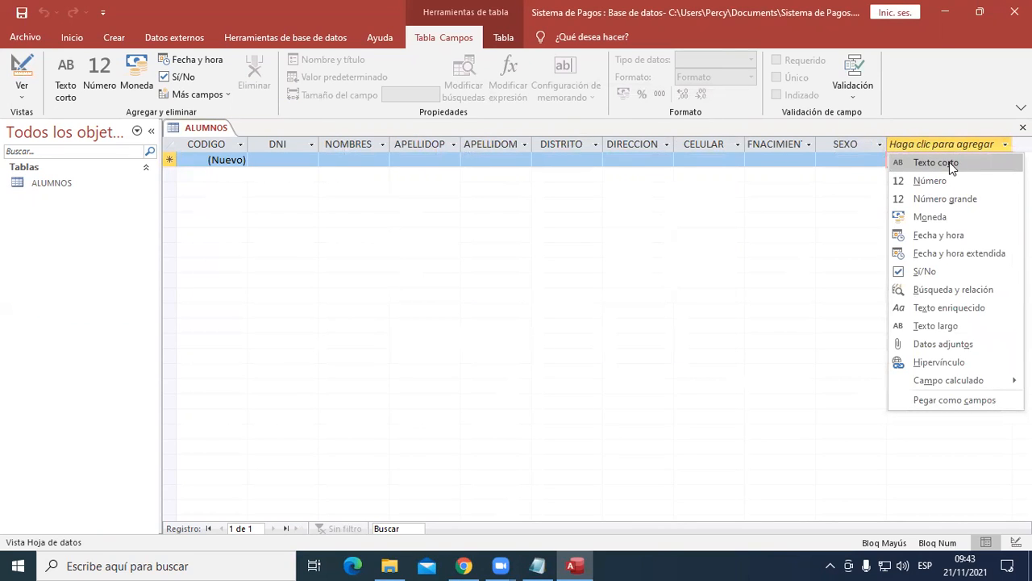
{"action": "left_click", "coordinate": [935, 163]}
{"action": "type", "text": "APODERADO"}
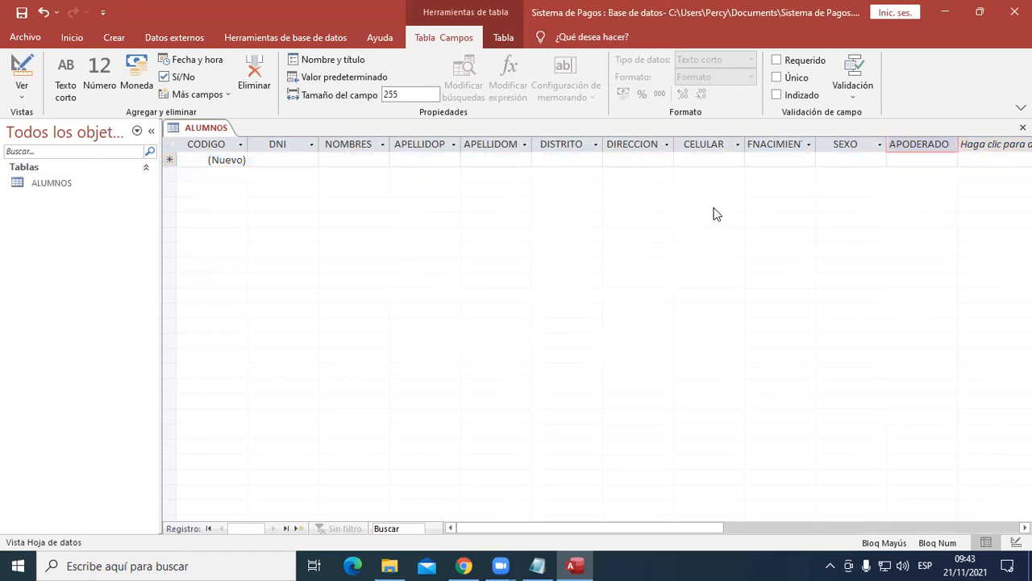
{"action": "left_click", "coordinate": [636, 160]}
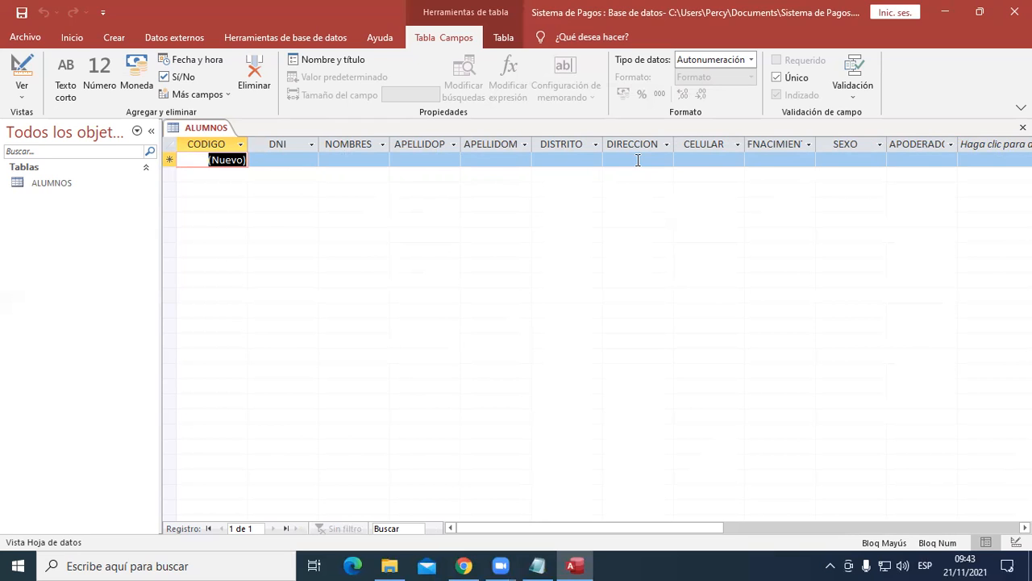
Review the data types of the DNI, NOMBRES, APELLIDOP, APELLIDOM, DISTRITO, DIRECCION and CELULAR fields.
{"action": "left_click", "coordinate": [279, 144]}
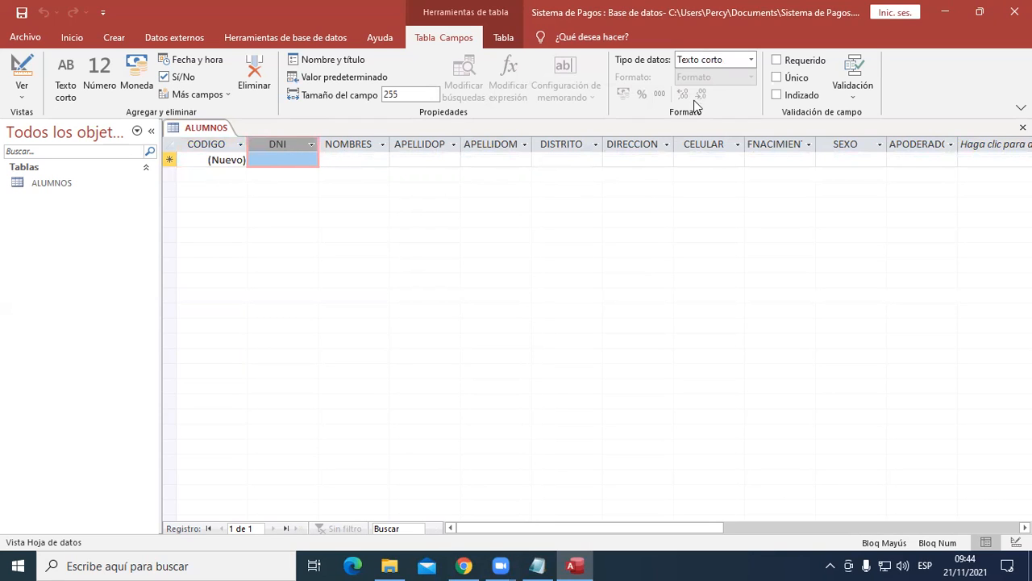
{"action": "left_click", "coordinate": [751, 60]}
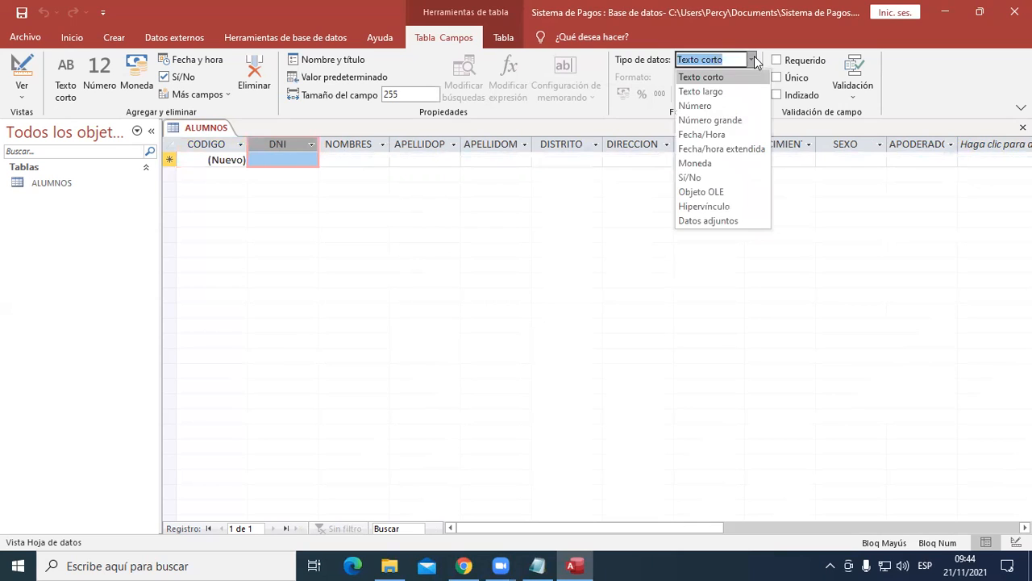
{"action": "left_click", "coordinate": [754, 58]}
{"action": "left_click", "coordinate": [354, 146]}
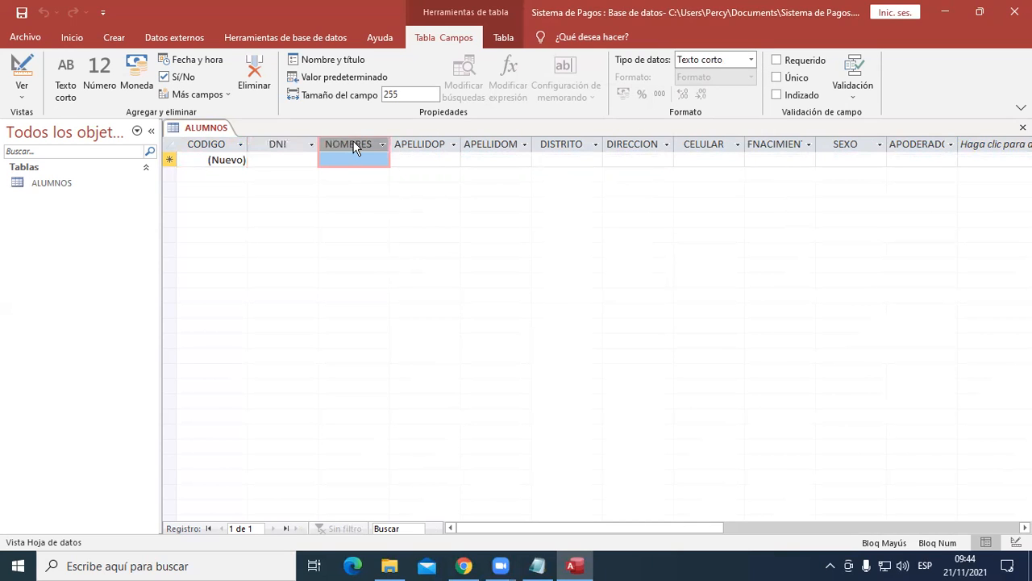
{"action": "left_click", "coordinate": [750, 61]}
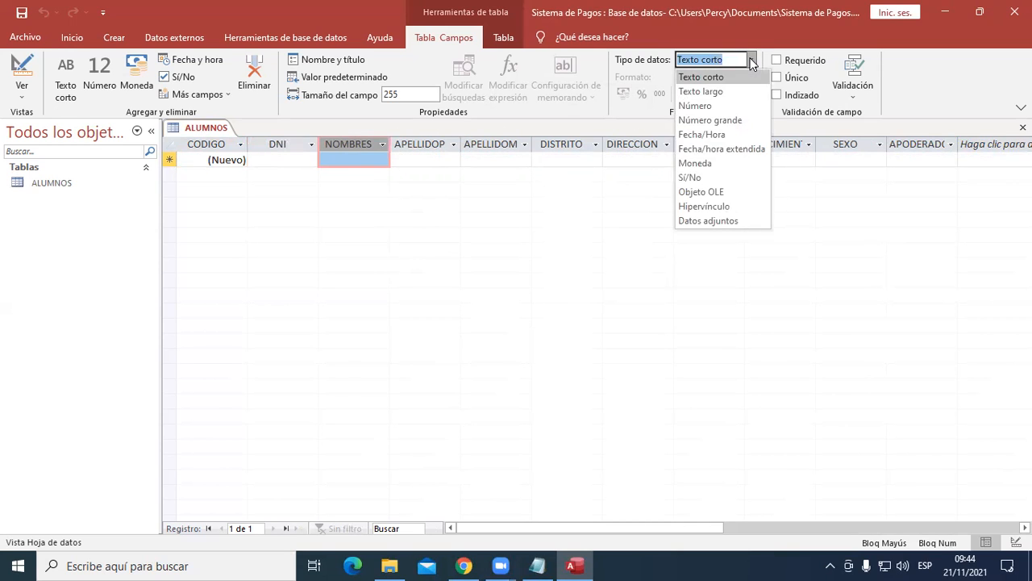
{"action": "left_click", "coordinate": [751, 60]}
{"action": "left_click", "coordinate": [420, 143]}
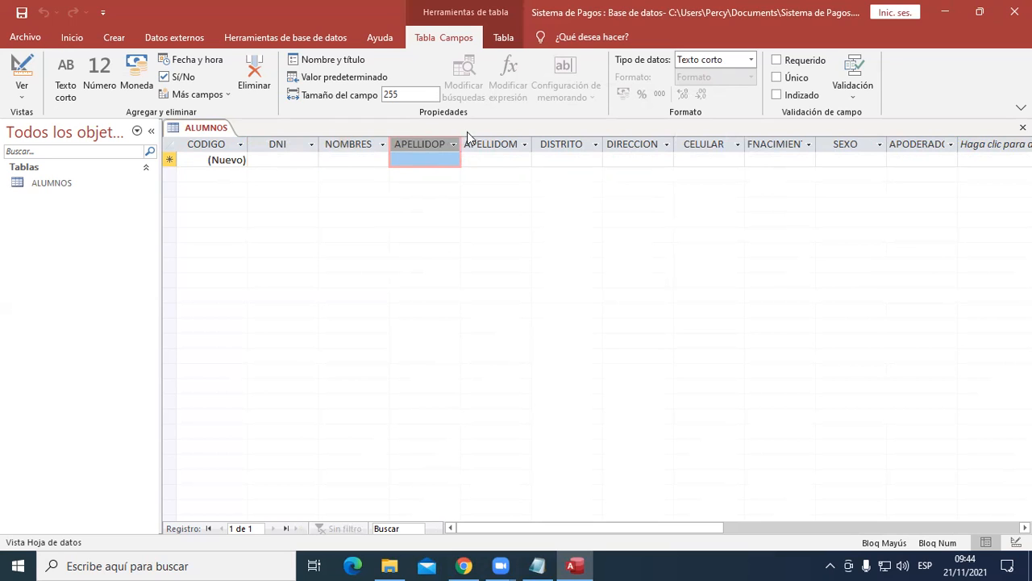
{"action": "left_click", "coordinate": [751, 59]}
{"action": "left_click", "coordinate": [752, 61]}
{"action": "left_click", "coordinate": [489, 145]}
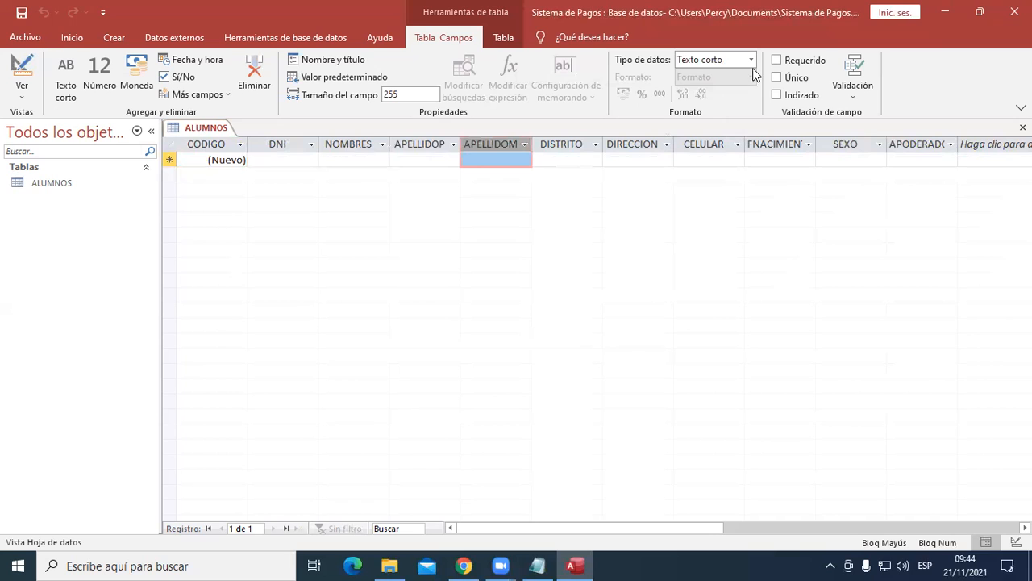
{"action": "left_click", "coordinate": [751, 60]}
{"action": "left_click", "coordinate": [752, 62]}
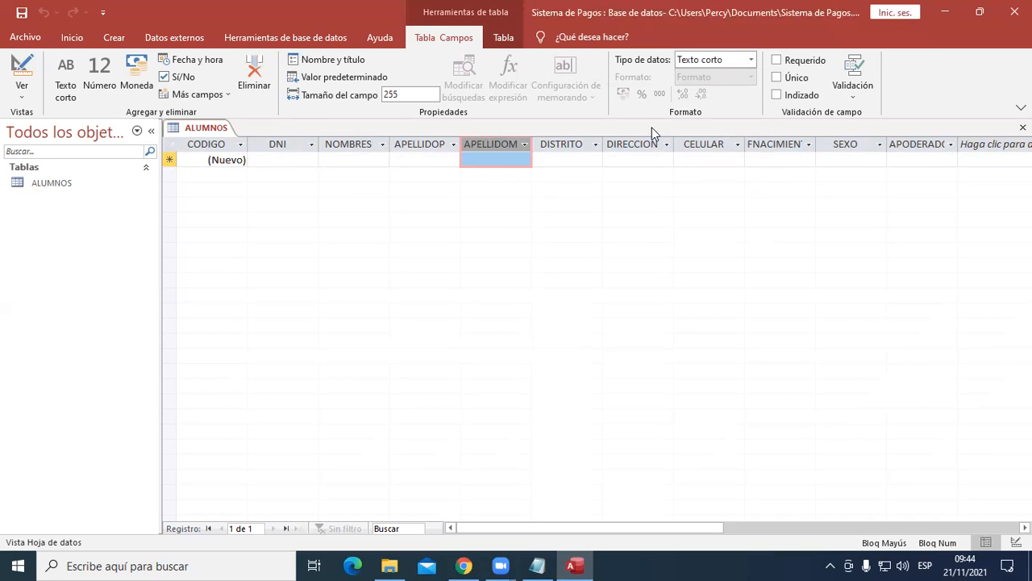
{"action": "left_click", "coordinate": [563, 143]}
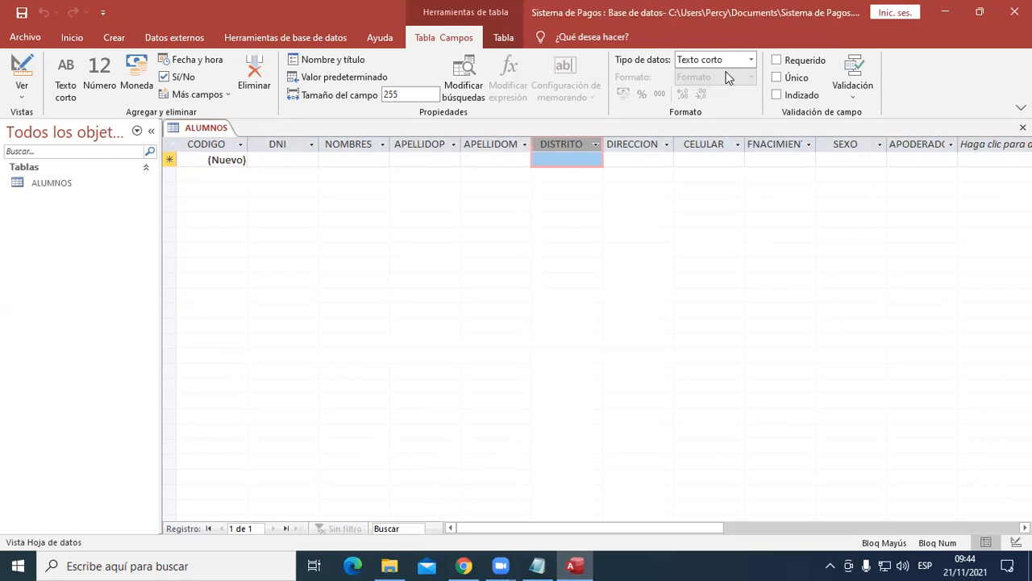
{"action": "left_click", "coordinate": [624, 142]}
{"action": "left_click", "coordinate": [706, 138]}
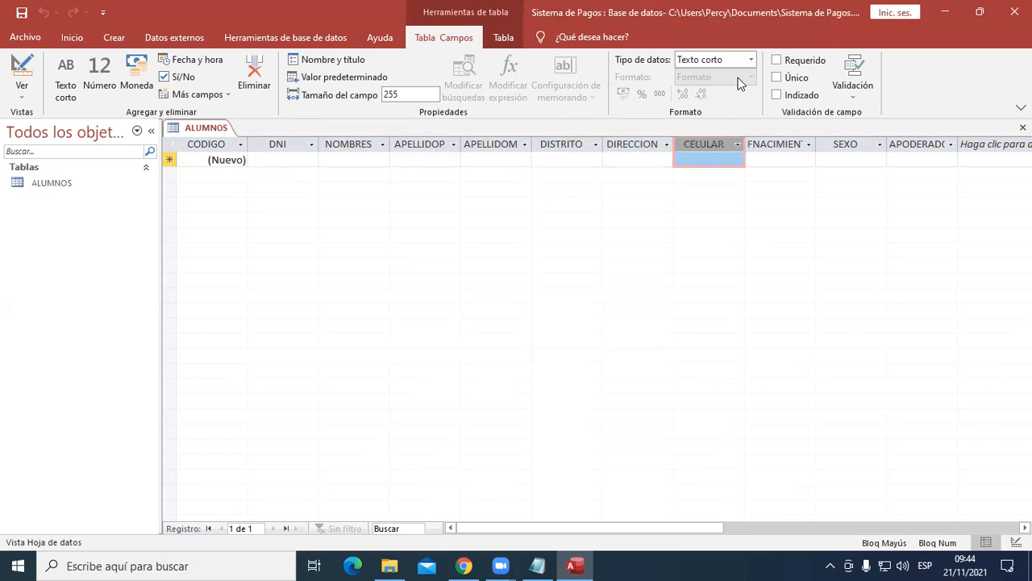
Change the FNACIMIENTO field's data type to Texto corto and set it back to Fecha/Hora.
{"action": "left_click", "coordinate": [768, 138]}
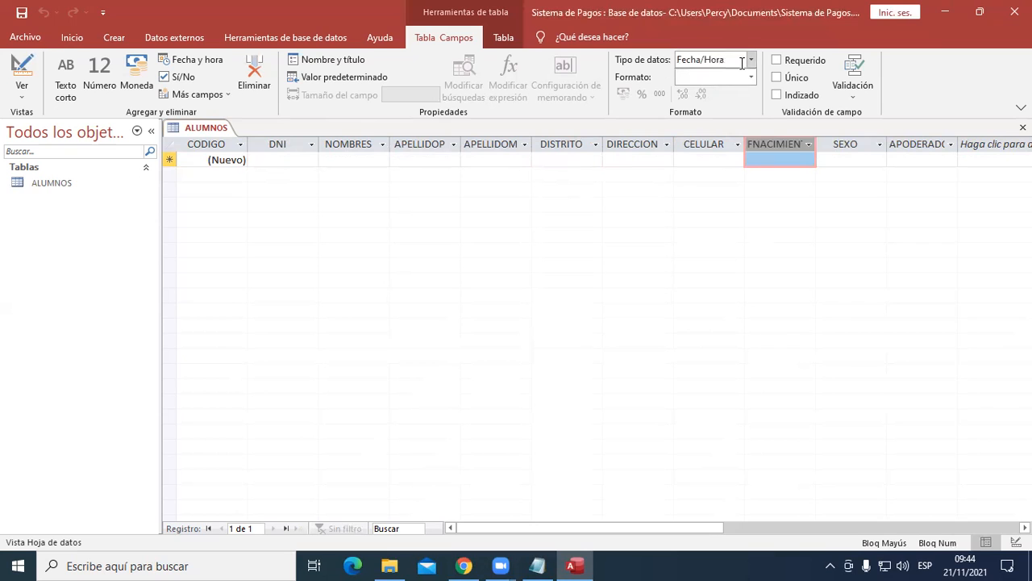
{"action": "left_click", "coordinate": [751, 59]}
{"action": "left_click", "coordinate": [751, 60]}
{"action": "left_click", "coordinate": [718, 77]}
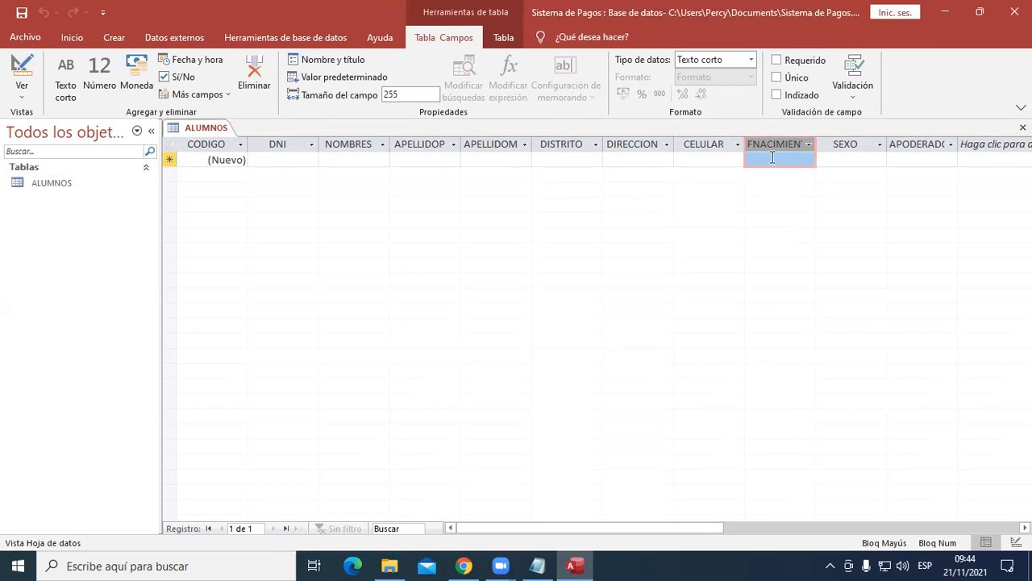
{"action": "left_click", "coordinate": [751, 61]}
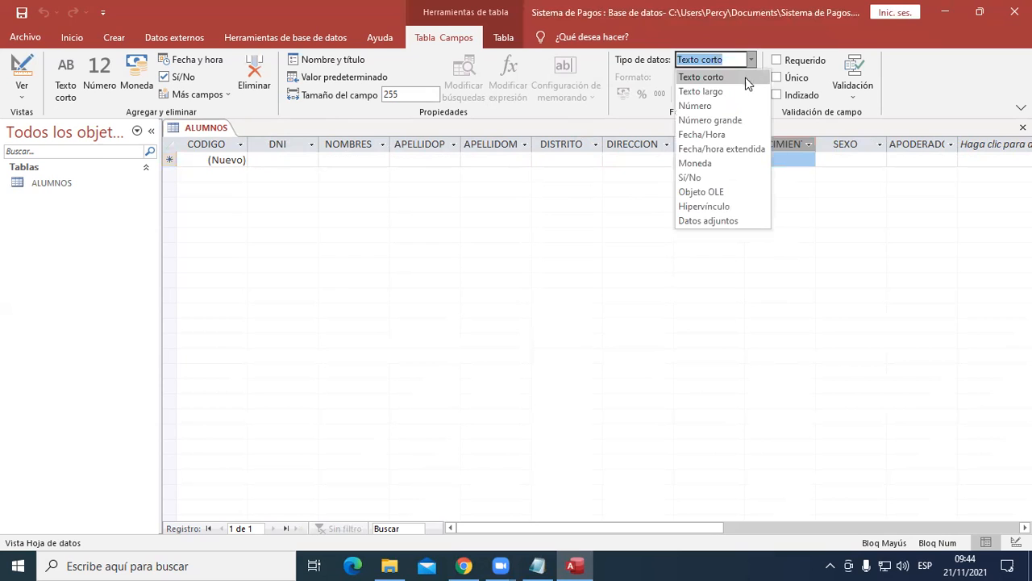
{"action": "left_click", "coordinate": [721, 135]}
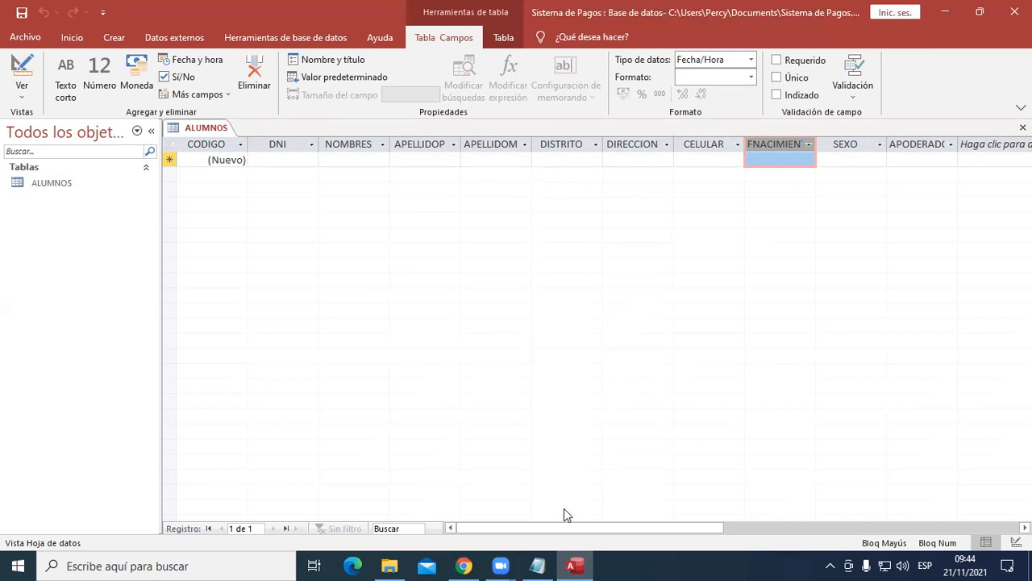
Switch to the Notepad notes and add the heading "Propiedades del Campo" underlined with dashes below the list of table design views.
{"action": "left_click", "coordinate": [541, 565]}
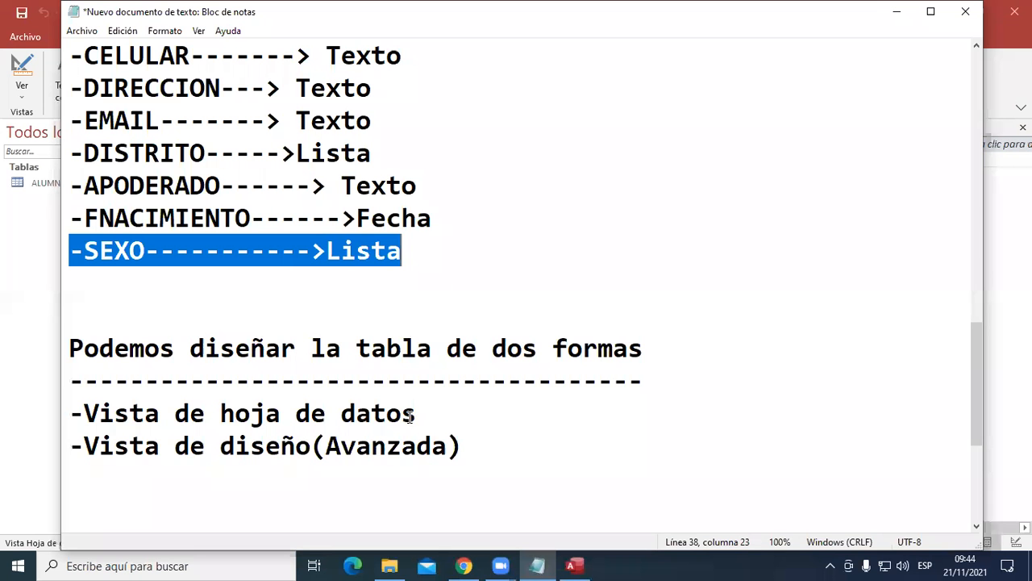
{"action": "scroll", "coordinate": [184, 327], "scroll_direction": "down", "scroll_amount": 2}
{"action": "left_click", "coordinate": [184, 327]}
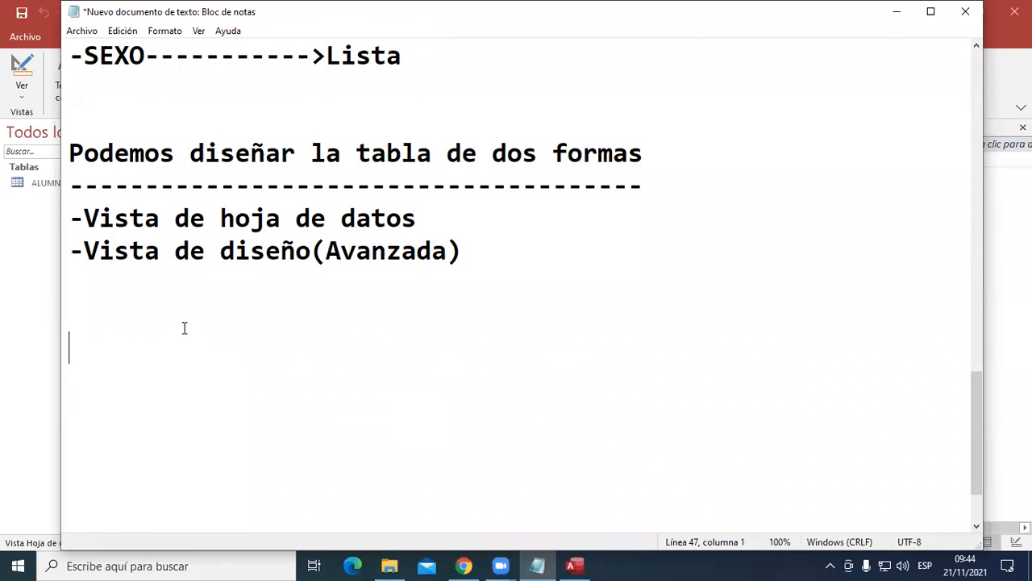
{"action": "type", "text": "Propiedades"}
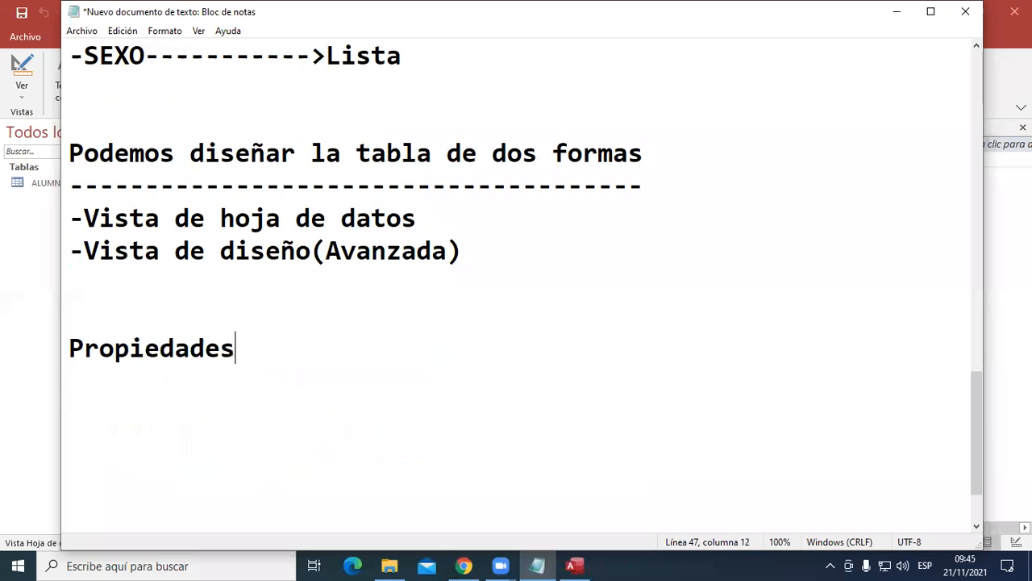
{"action": "type", "text": " del Camo"}
{"action": "key", "text": "BackSpace"}
{"action": "type", "text": "po"}
{"action": "key", "text": "Return"}
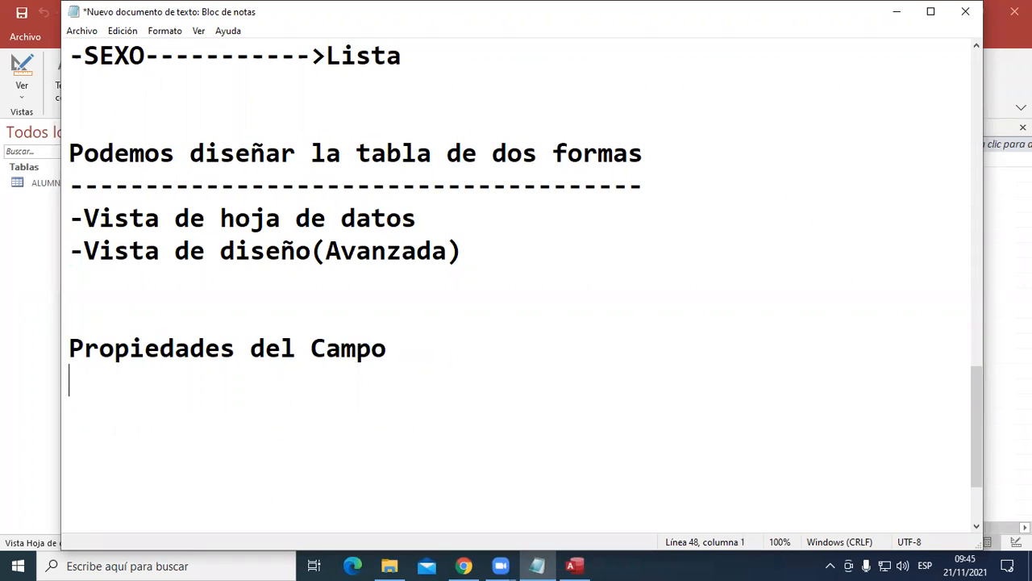
{"action": "type", "text": "---------------"}
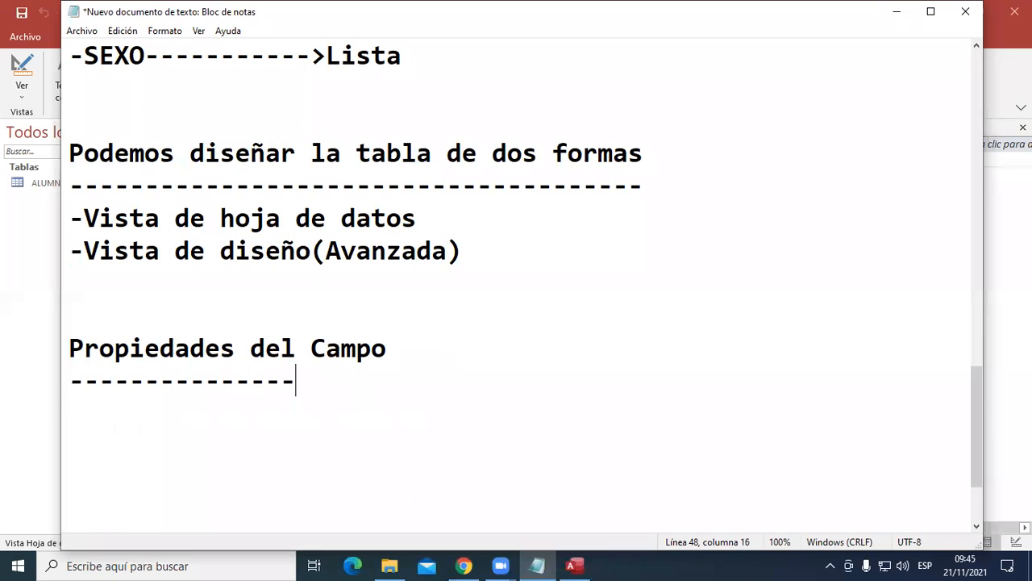
{"action": "type", "text": "------"}
{"action": "key", "text": "Return"}
{"action": "key", "text": "Return"}
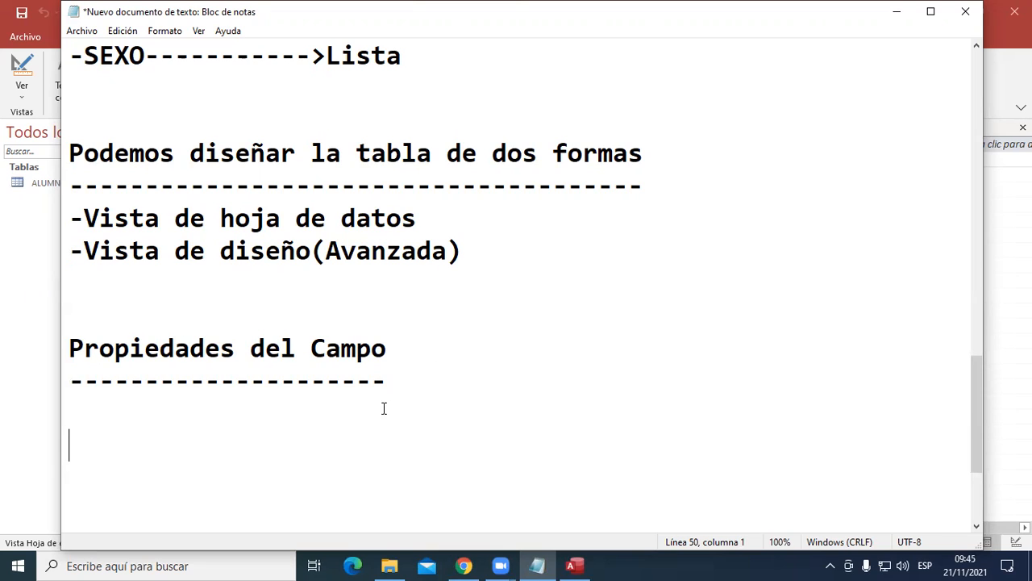
Return to the ALUMNOS table in Access and set the DNI field's size to 8.
{"action": "left_click", "coordinate": [895, 20]}
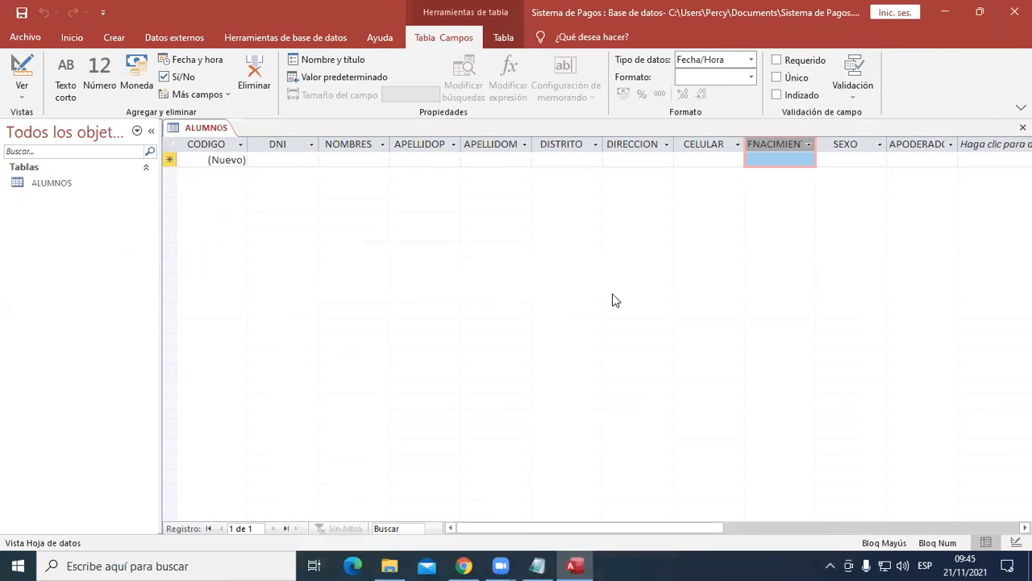
{"action": "left_click", "coordinate": [279, 144]}
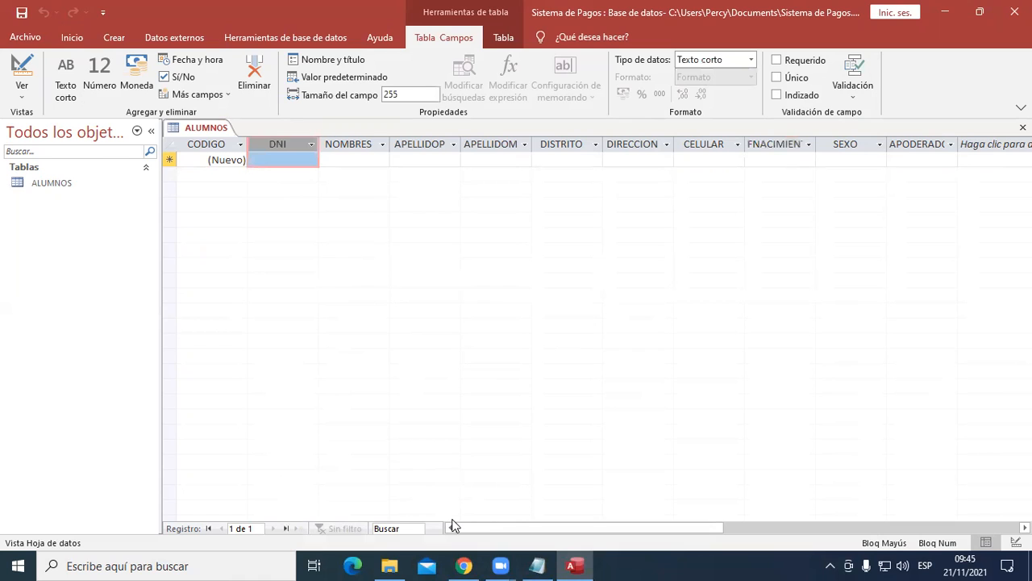
{"action": "left_click", "coordinate": [881, 357]}
{"action": "left_click", "coordinate": [403, 96]}
{"action": "left_click_drag", "start_coordinate": [418, 94], "coordinate": [303, 95]}
{"action": "type", "text": "8"}
{"action": "key", "text": "Return"}
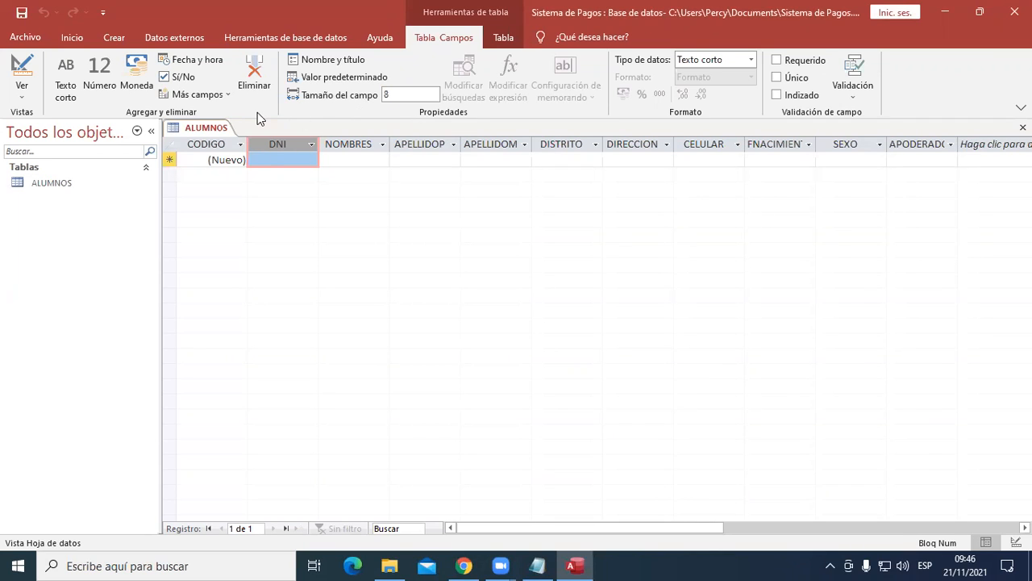